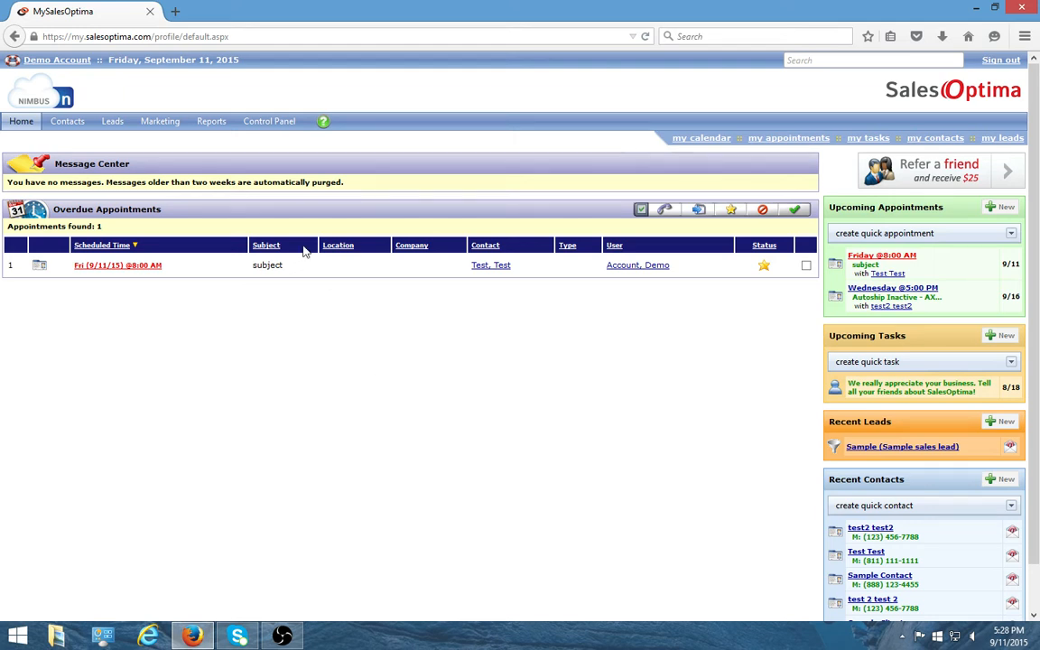
- View the blank form for a new contact, leave it unsaved and bring up the contacts list
mouse_move(73, 123)
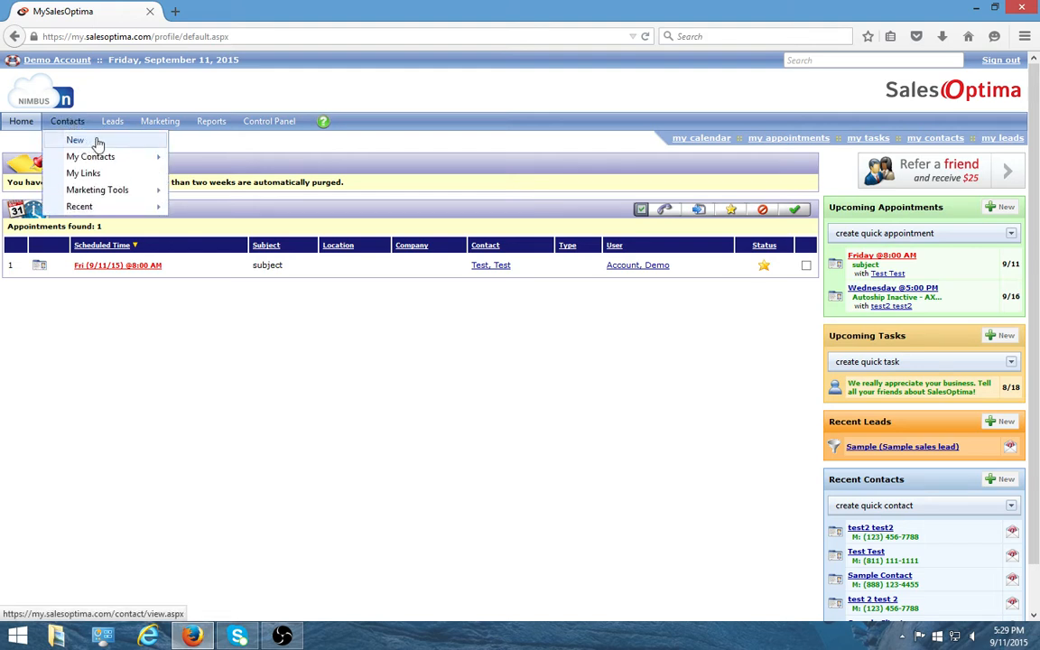
left_click(98, 143)
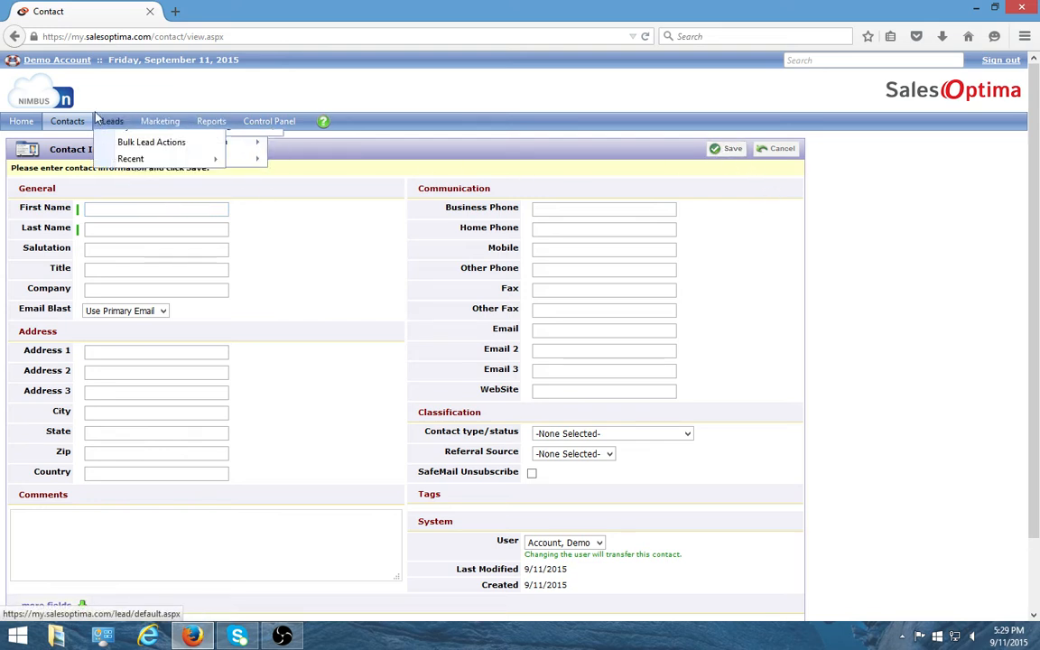
left_click(50, 124)
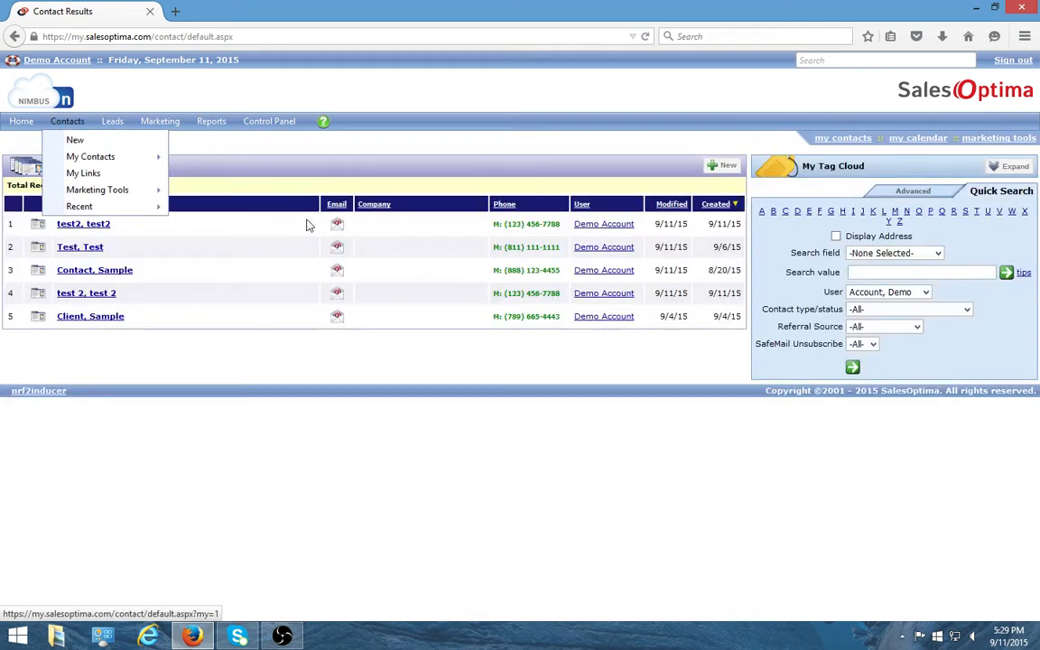
- Add the Test Test contact to the "Interested - Pro10 CRM Software (+1 Day Follow-Up)" automation process and activate it
left_click(80, 247)
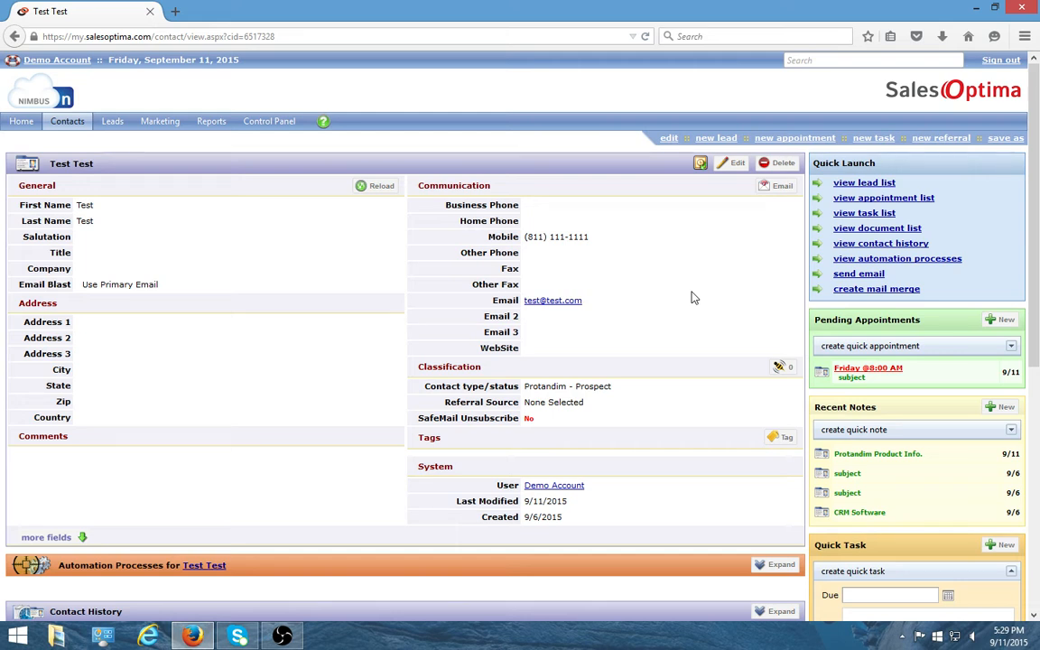
left_click(876, 260)
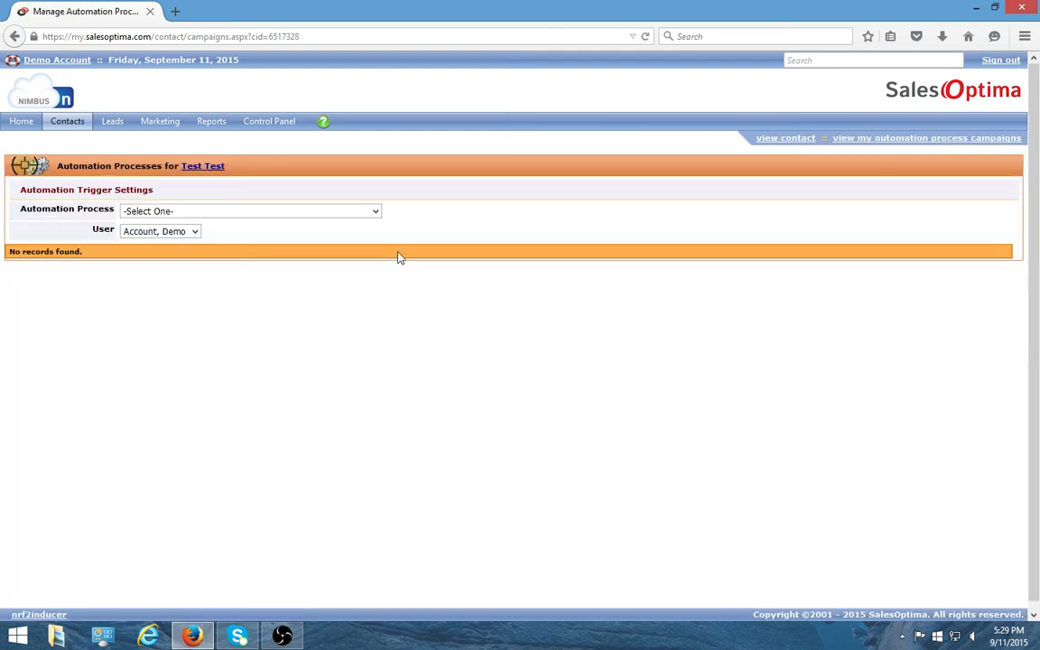
left_click(377, 215)
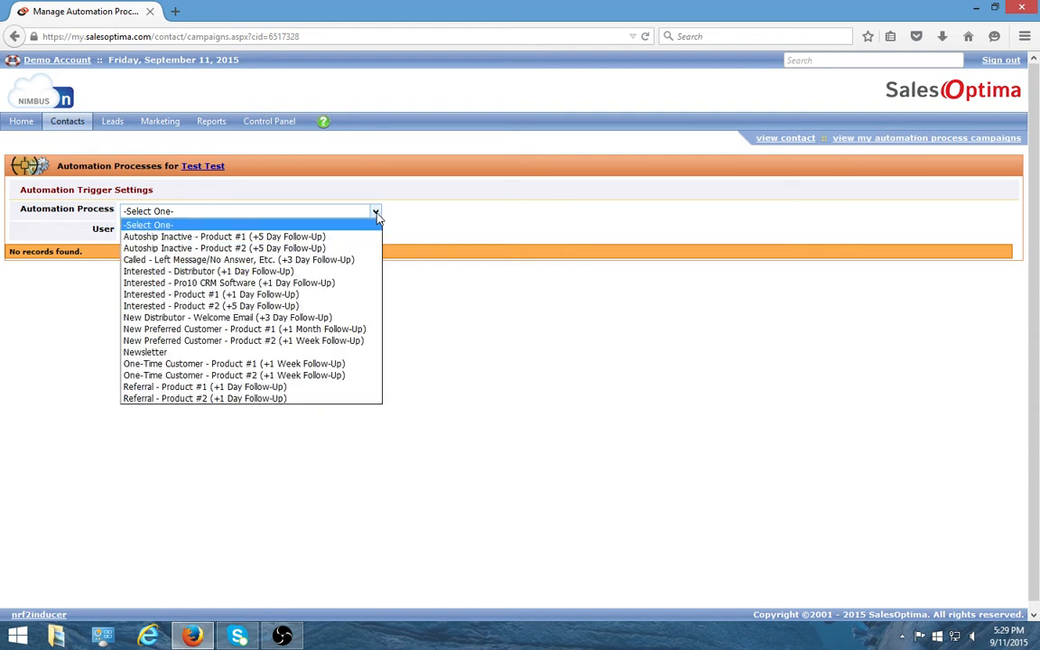
left_click(242, 283)
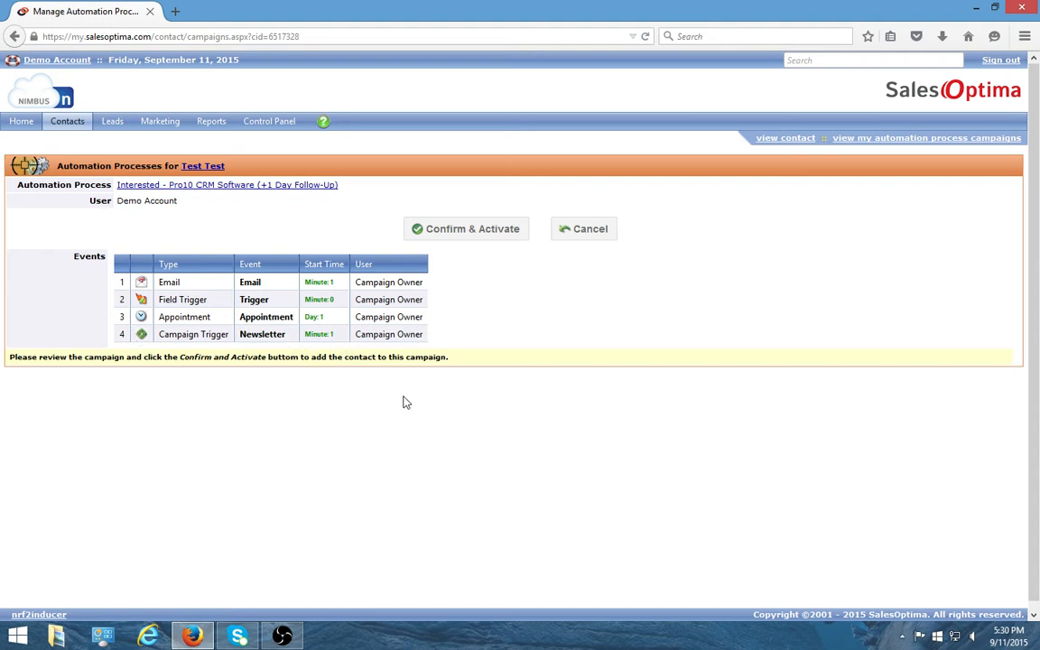
left_click(435, 233)
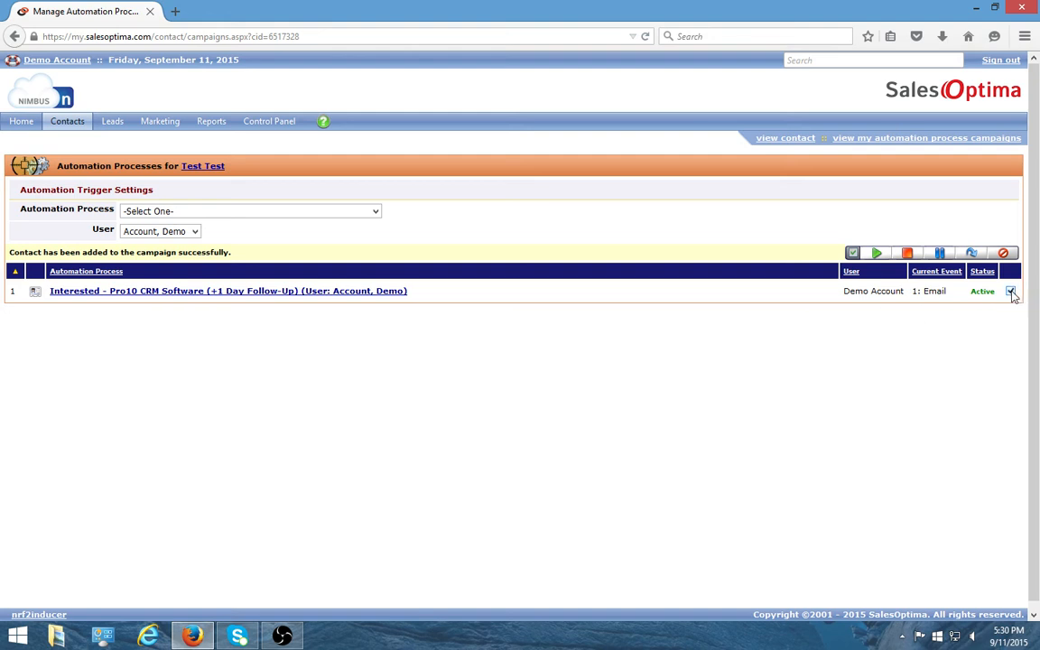
- Remove the Test Test contact from the checked Pro10 CRM Software automation process and confirm the removal
left_click(1005, 254)
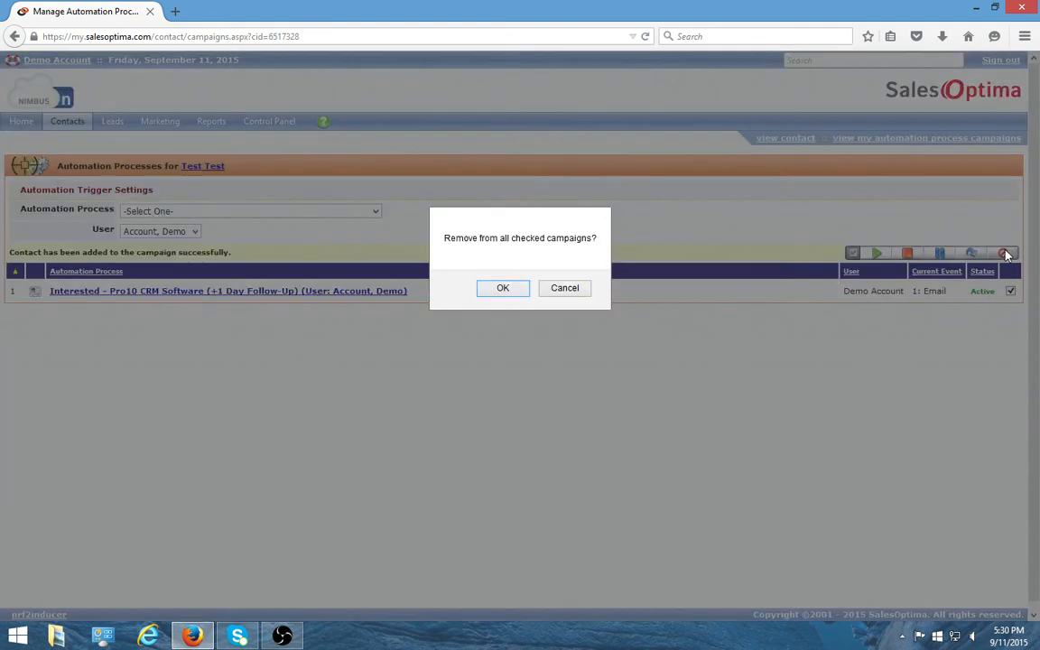
left_click(498, 288)
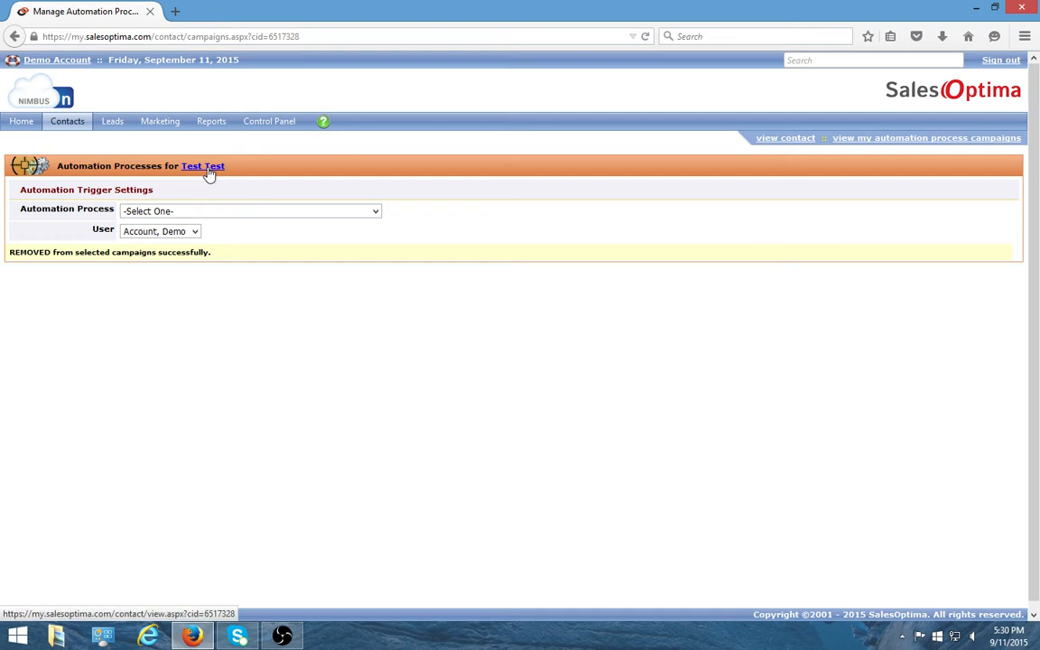
- Reopen the Test Test contact record, change its mobile phone number and save the record
mouse_move(19, 128)
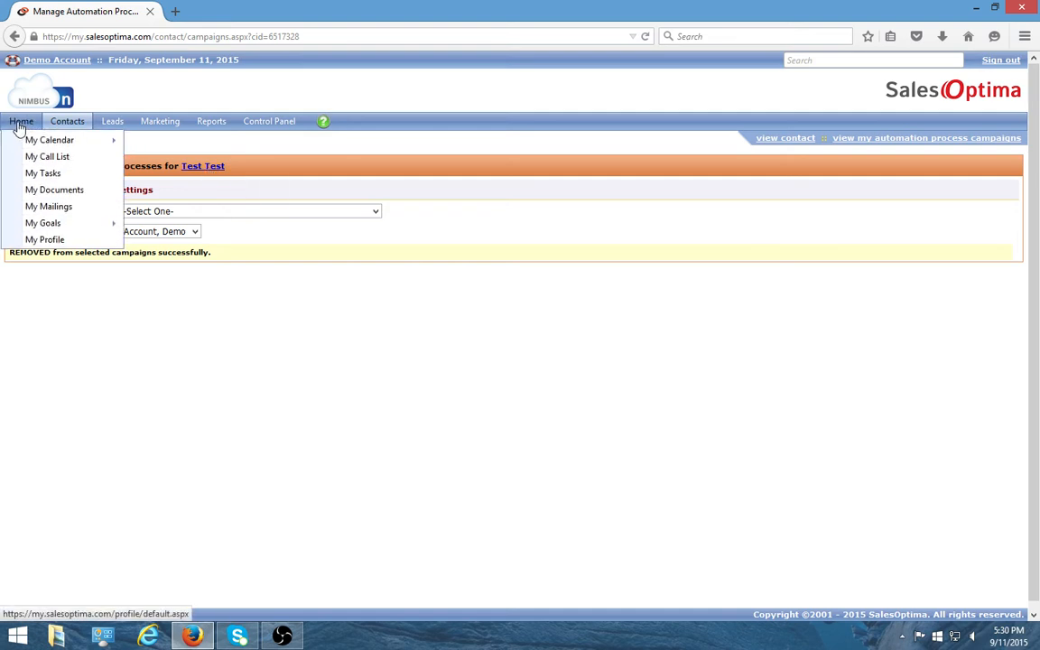
left_click(207, 169)
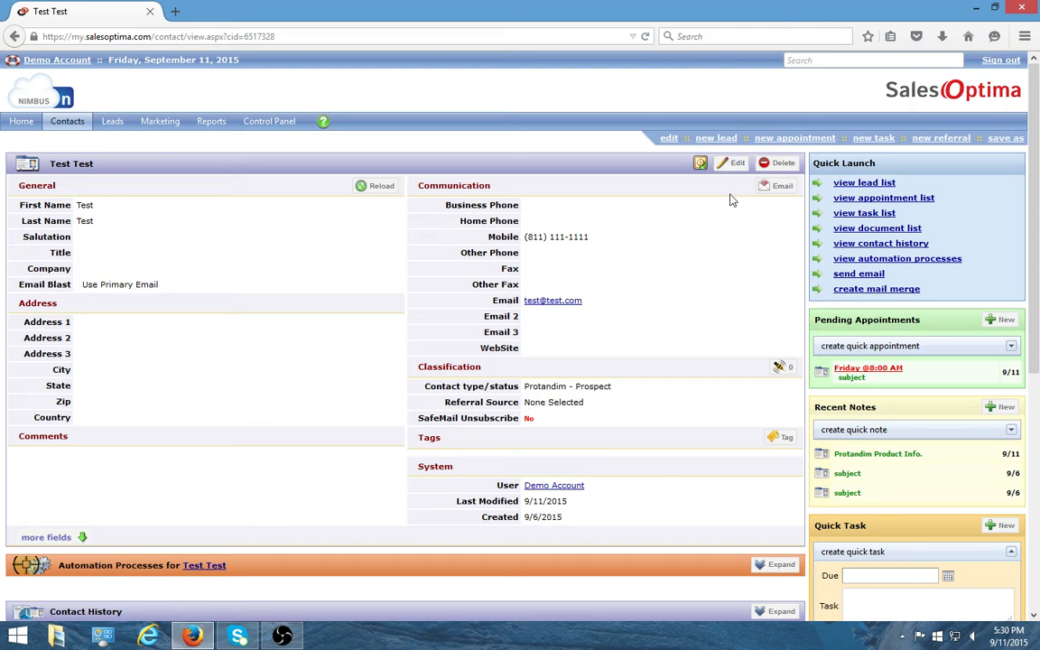
left_click(730, 164)
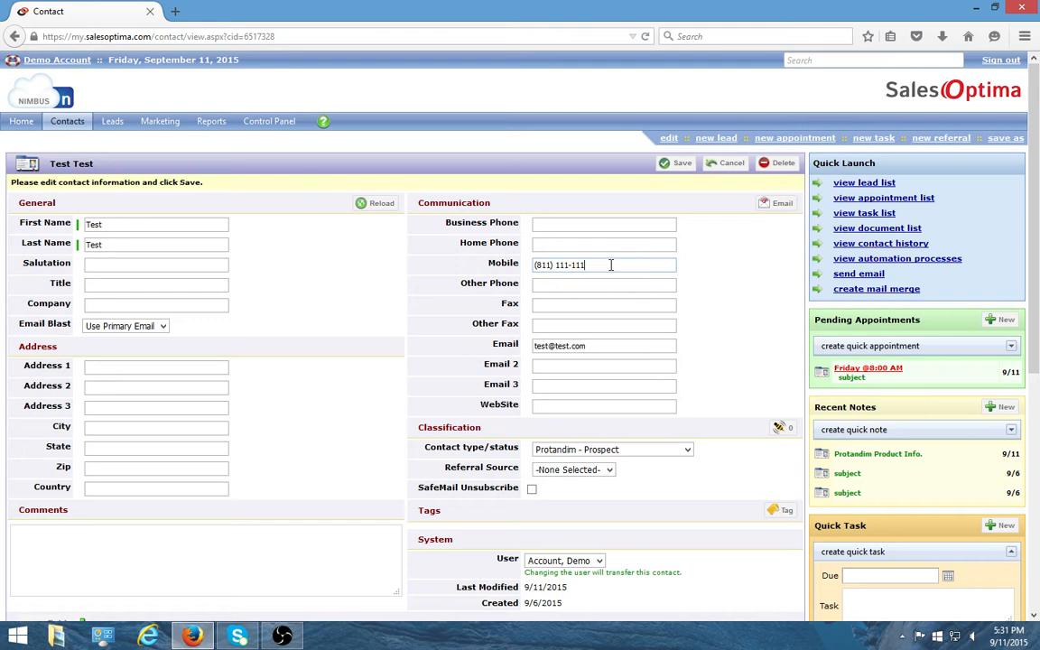
left_click(679, 168)
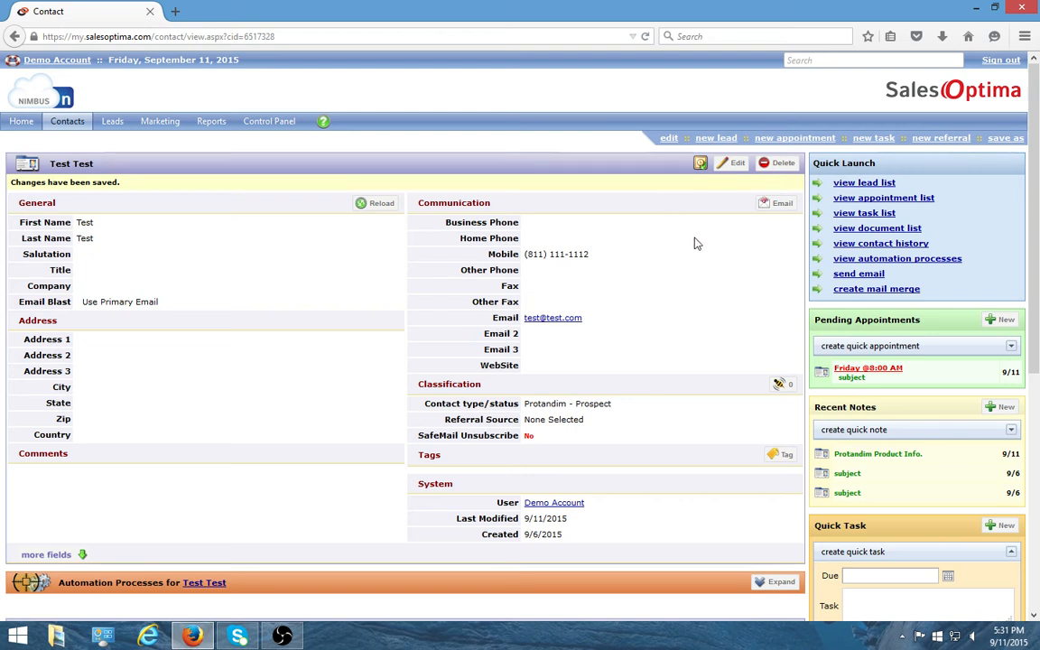
- Bring up the deletion confirmation for the Test Test contact and dismiss it without deleting
left_click(782, 166)
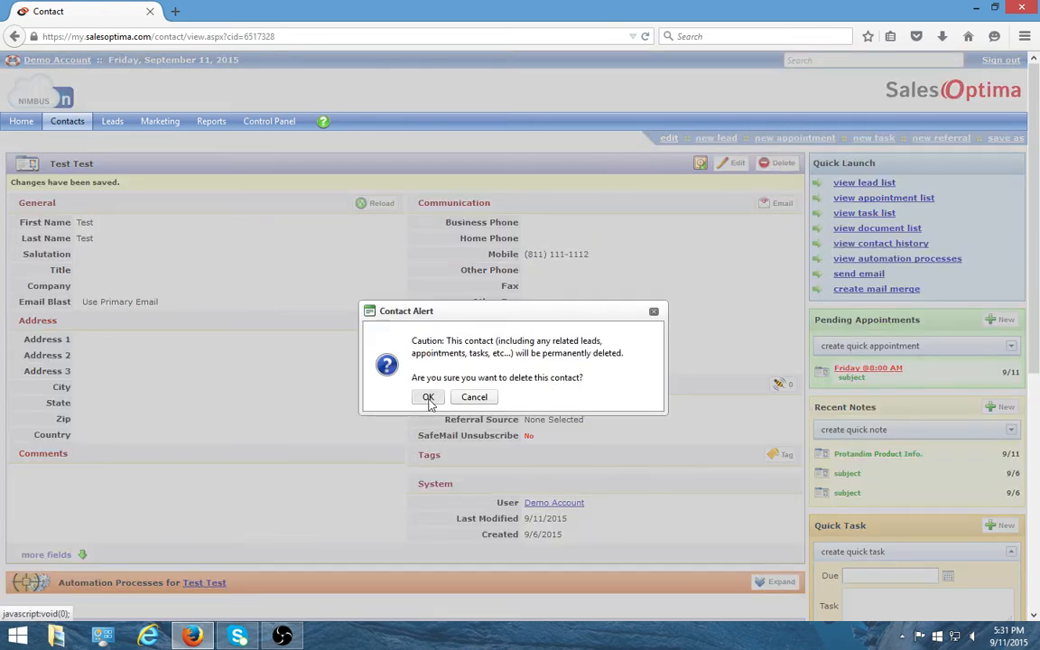
left_click(653, 311)
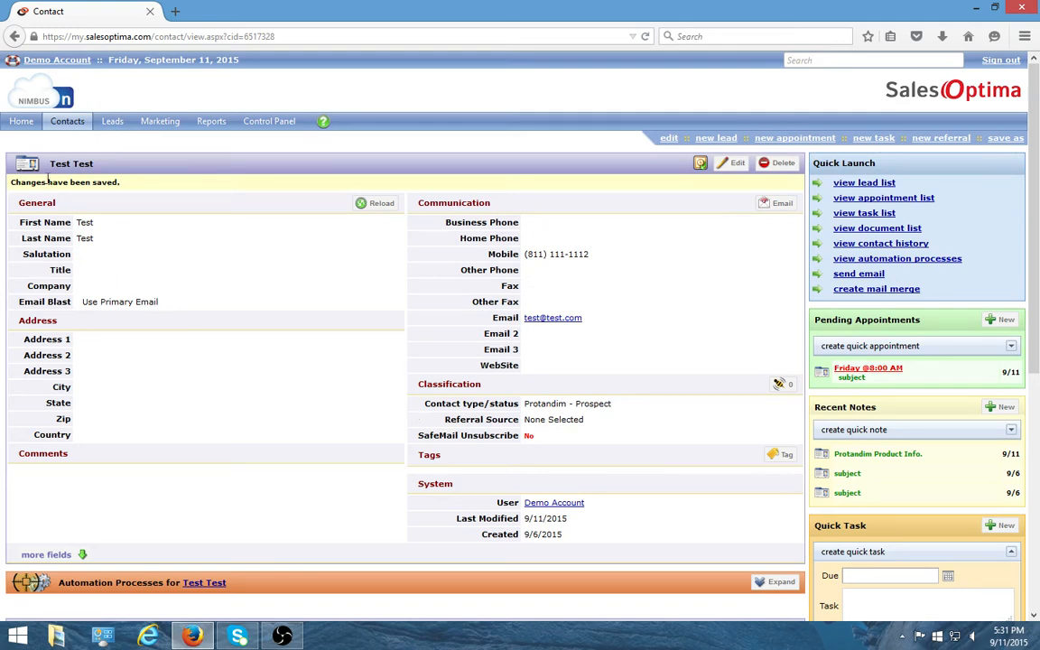
- Return to the home page, search the CRM for "test2" and open the matching test2 test2 contact record
left_click(26, 124)
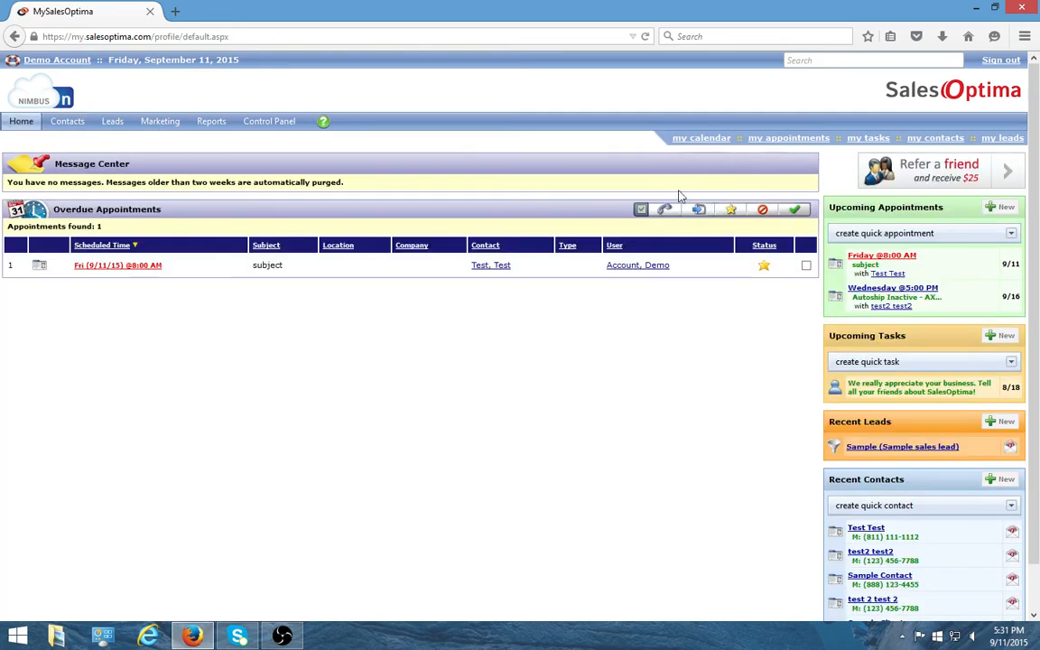
left_click(807, 63)
left_click(812, 61)
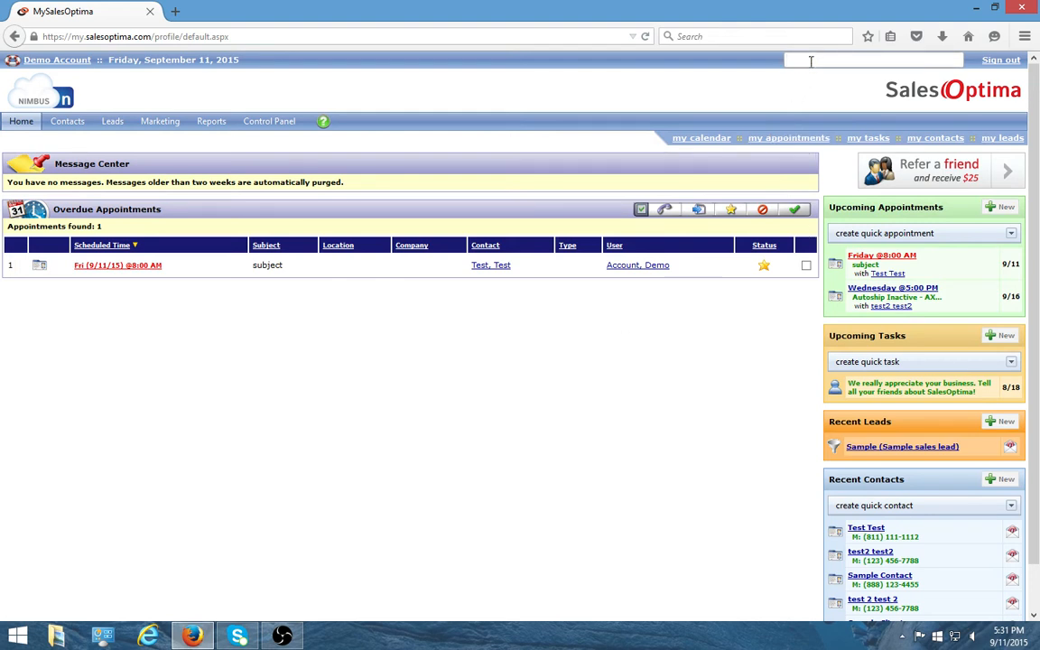
type("test")
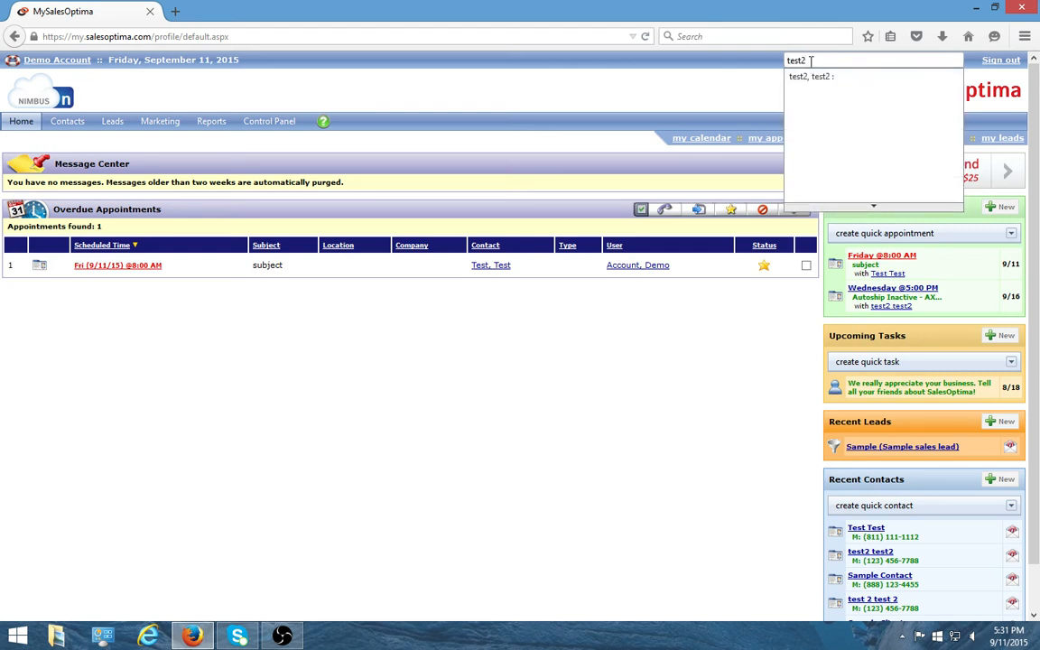
type("2 test2")
left_click(790, 79)
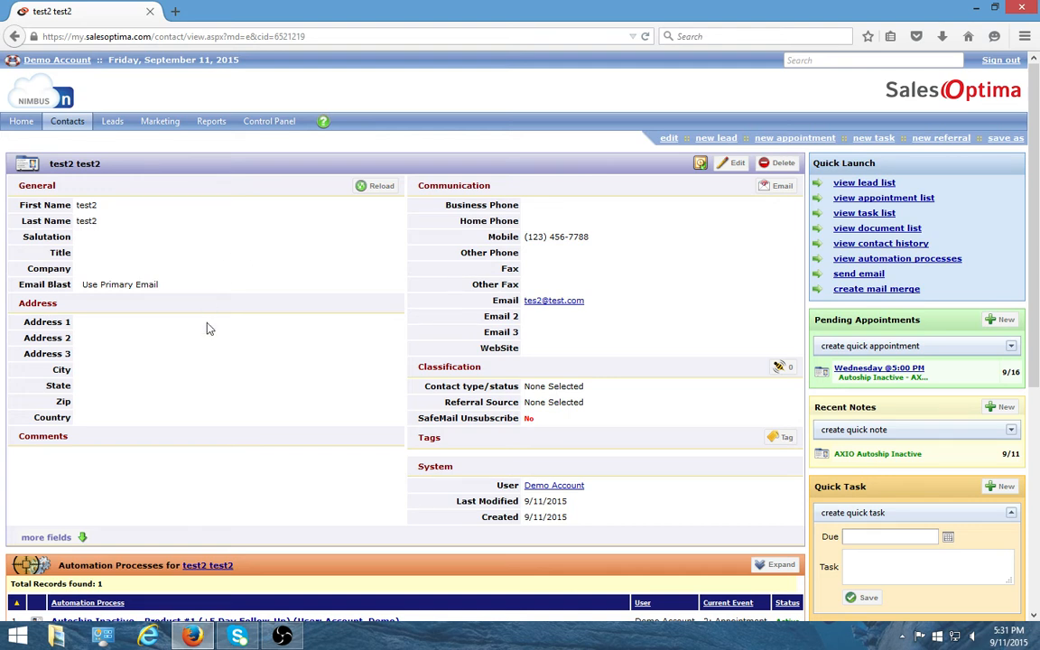
- Review the test2 test2 contact's Buzz Index calculation and its contact history, closing both views
left_click(782, 370)
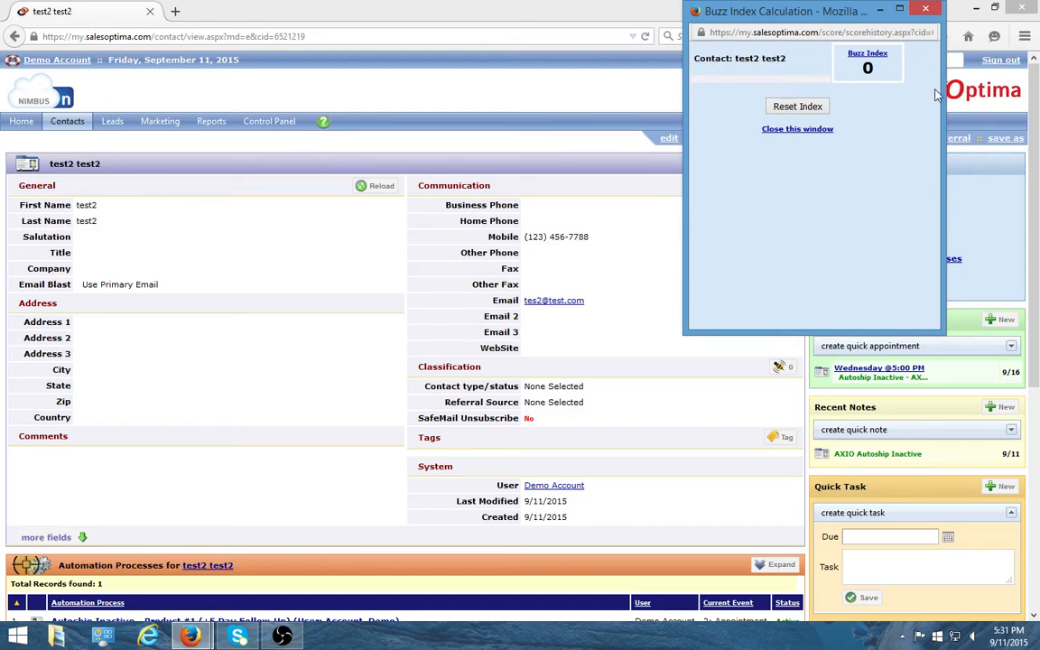
left_click(932, 12)
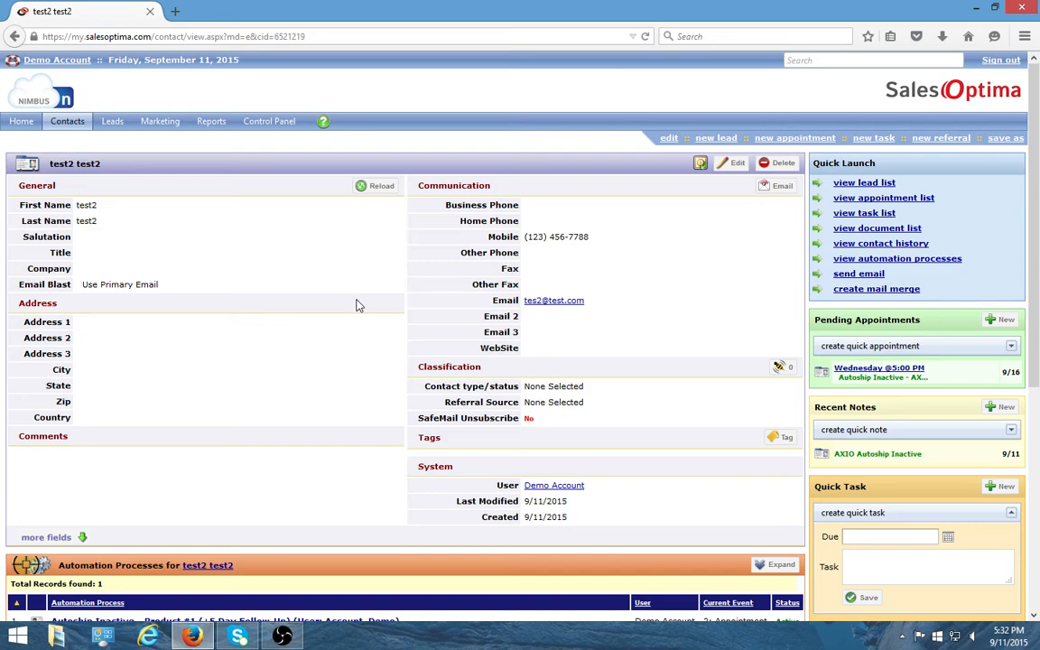
scroll(364, 305, "down", 5)
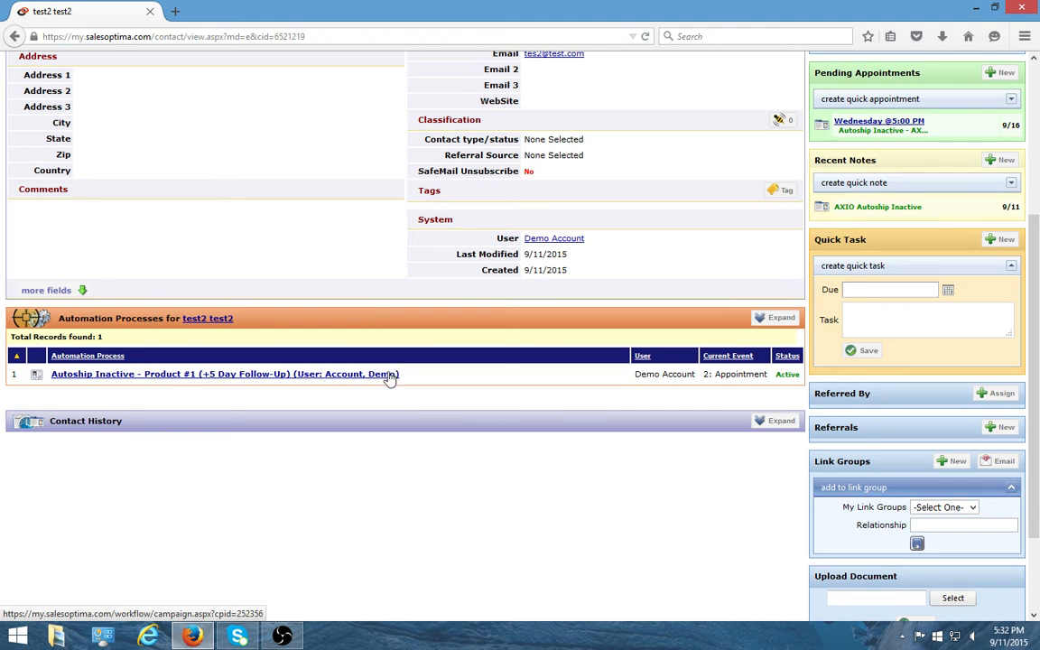
left_click(769, 422)
scroll(732, 425, "down", 3)
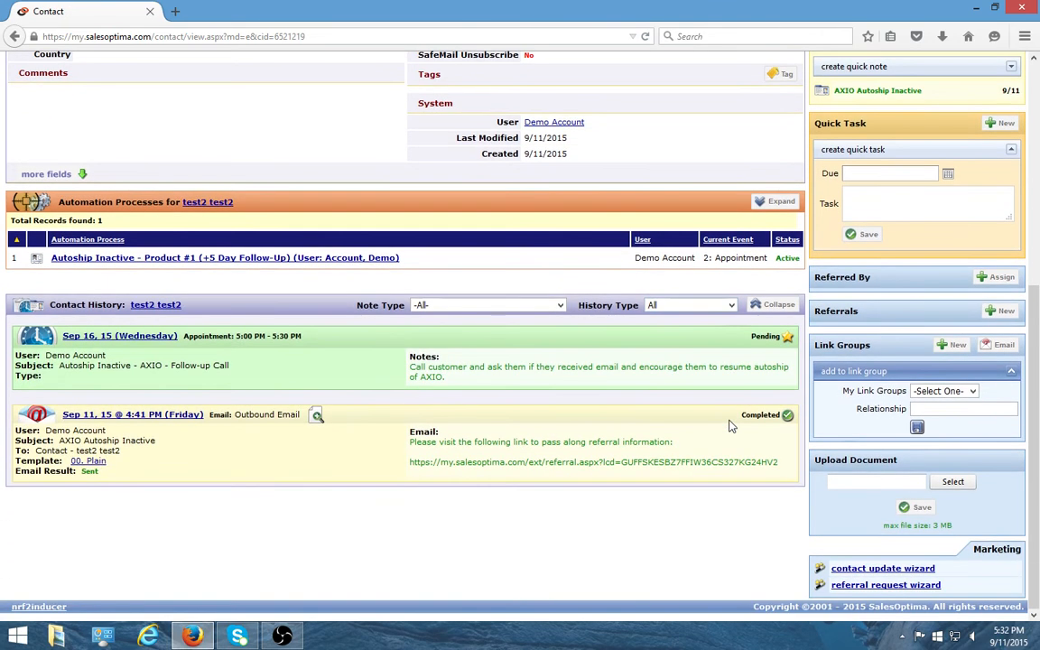
left_click(759, 304)
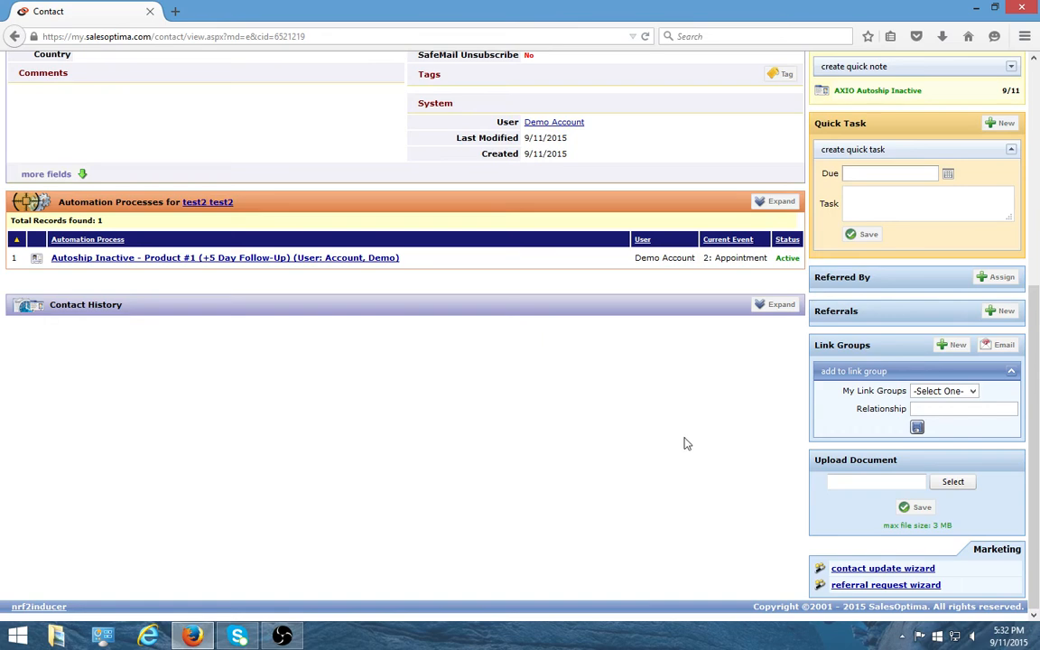
scroll(473, 390, "up", 5)
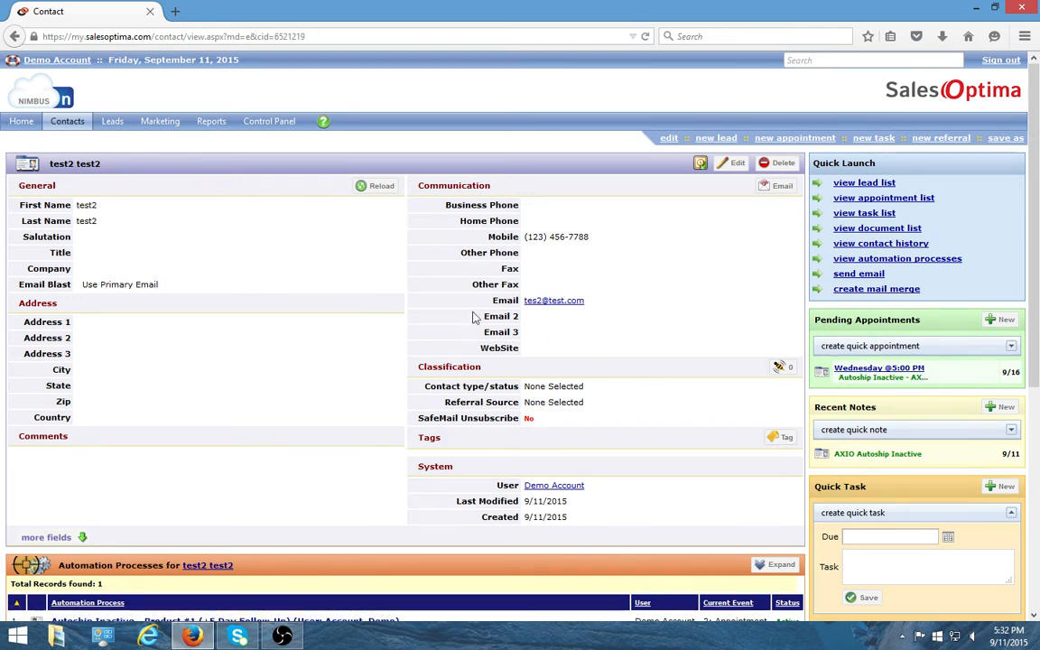
- Open the overdue Friday 8:00 AM appointment from the home page, examine its details and close it without changes
left_click(20, 128)
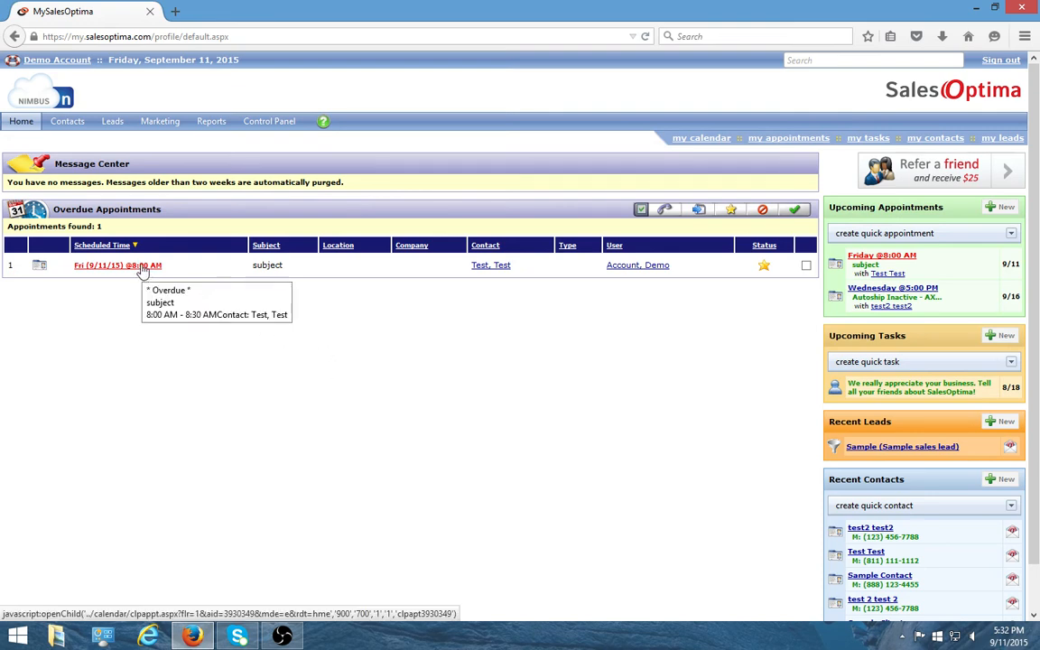
left_click(142, 271)
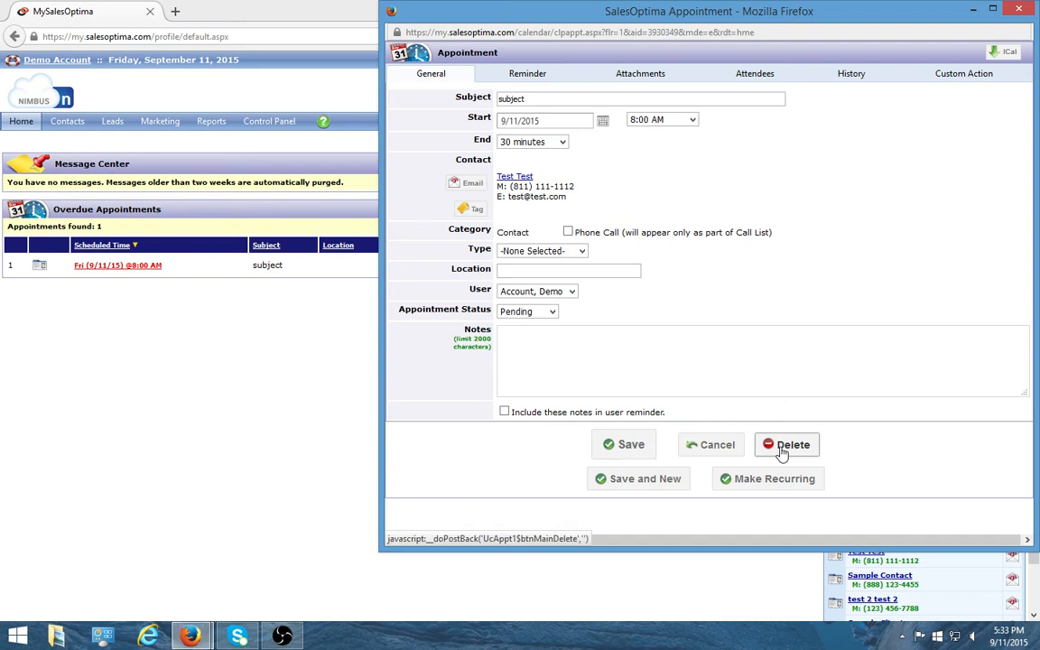
left_click(1018, 9)
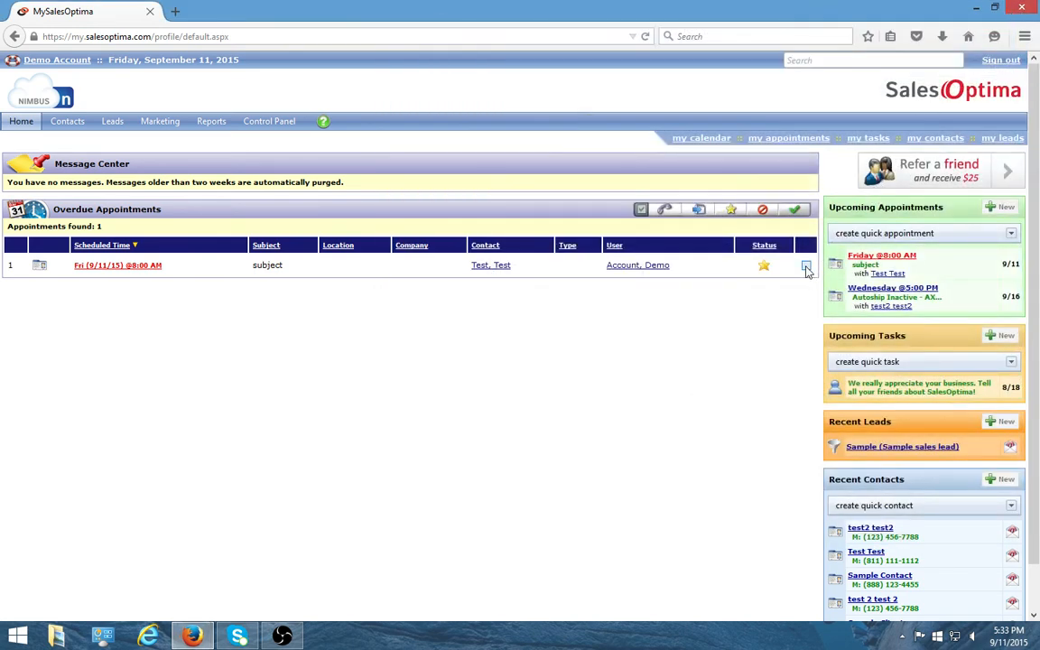
- Try to mark the overdue Friday 8:00 AM appointment as completed, dismissing the confirmation
left_click(807, 264)
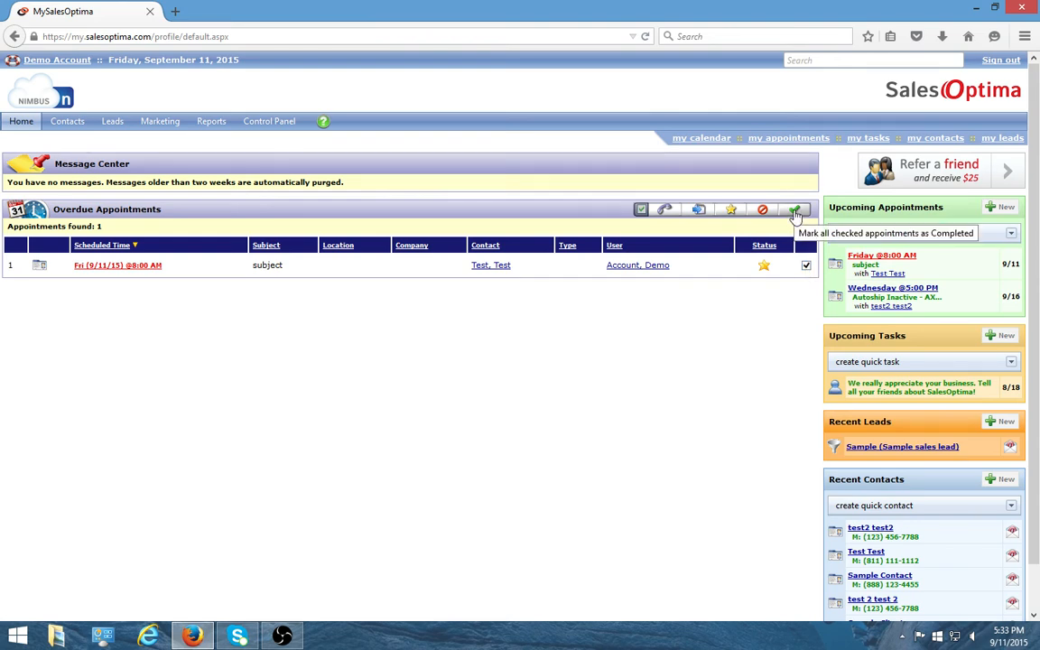
left_click(795, 209)
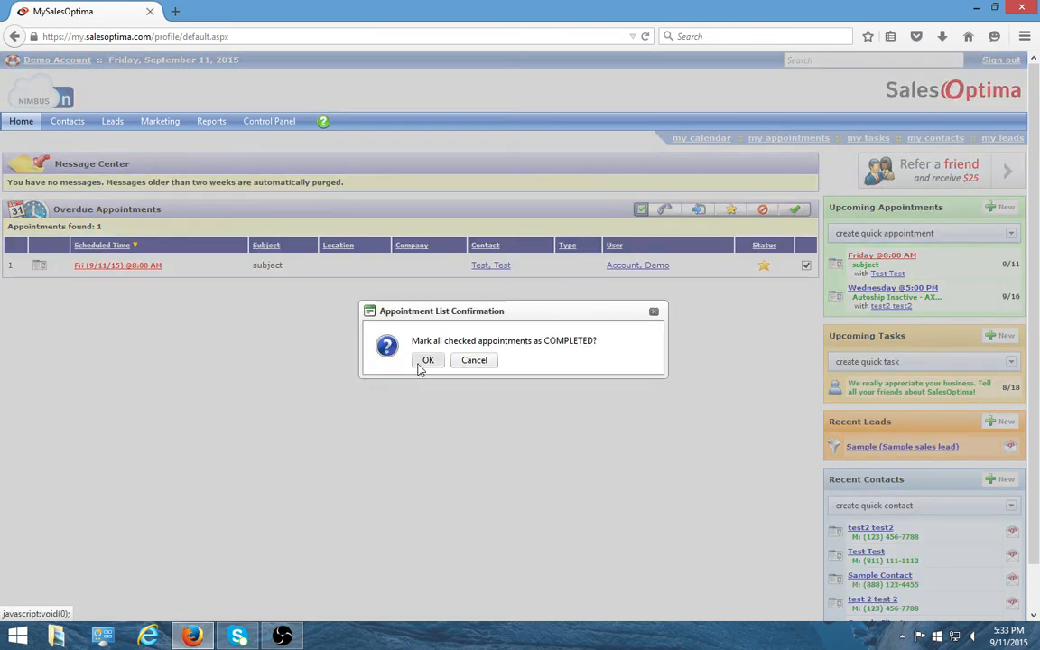
left_click(654, 313)
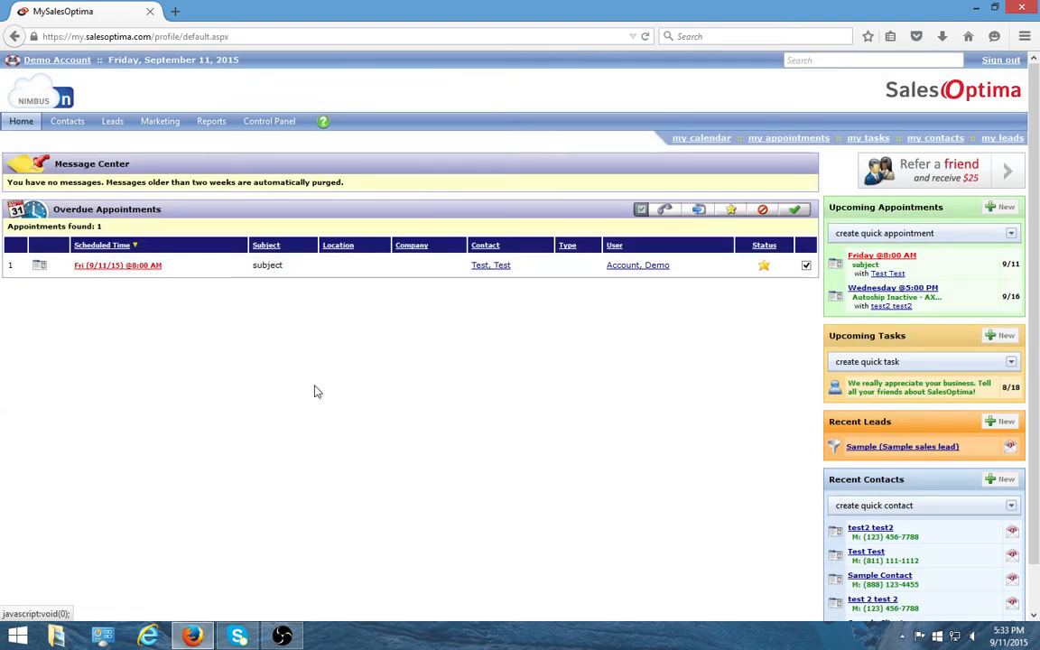
- Open the Test Test contact from its overdue appointment, save the record and start an outbound email to the contact
left_click(486, 269)
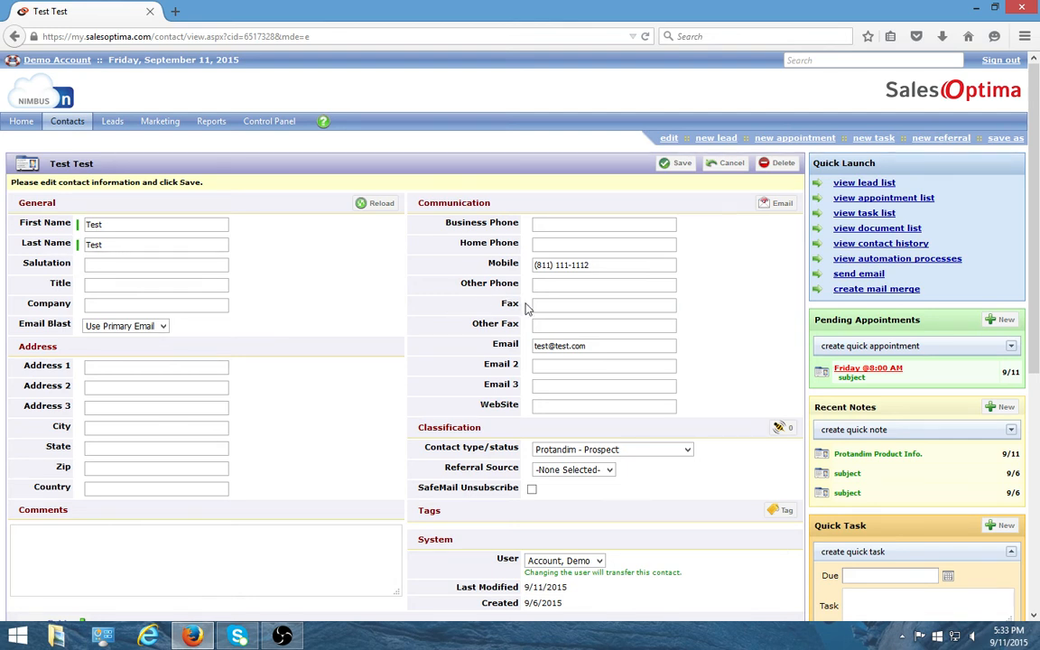
left_click(682, 163)
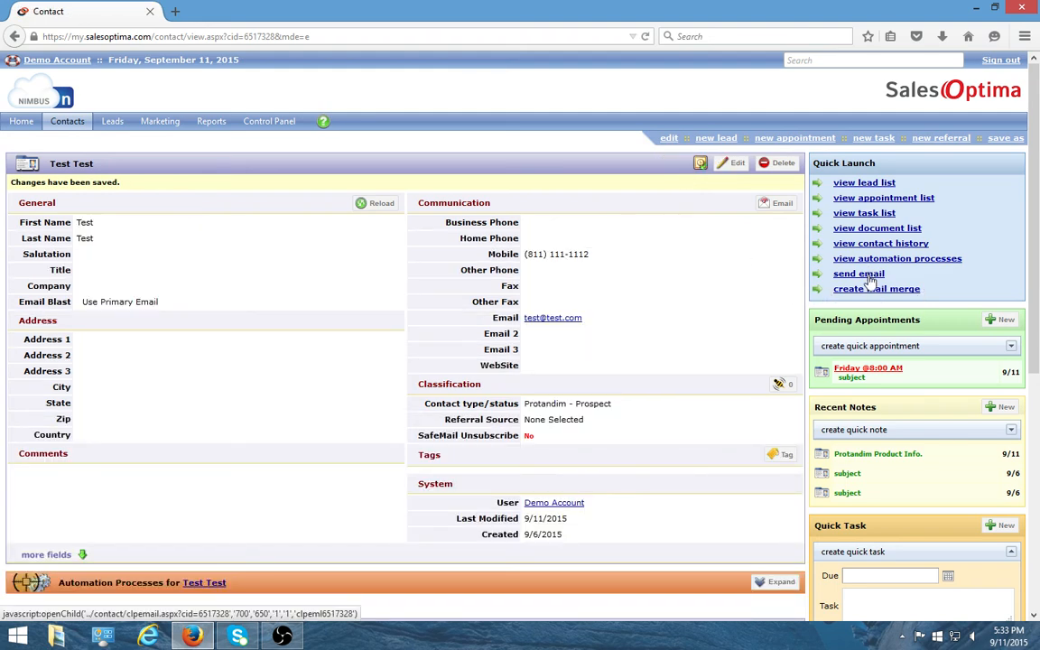
left_click(869, 281)
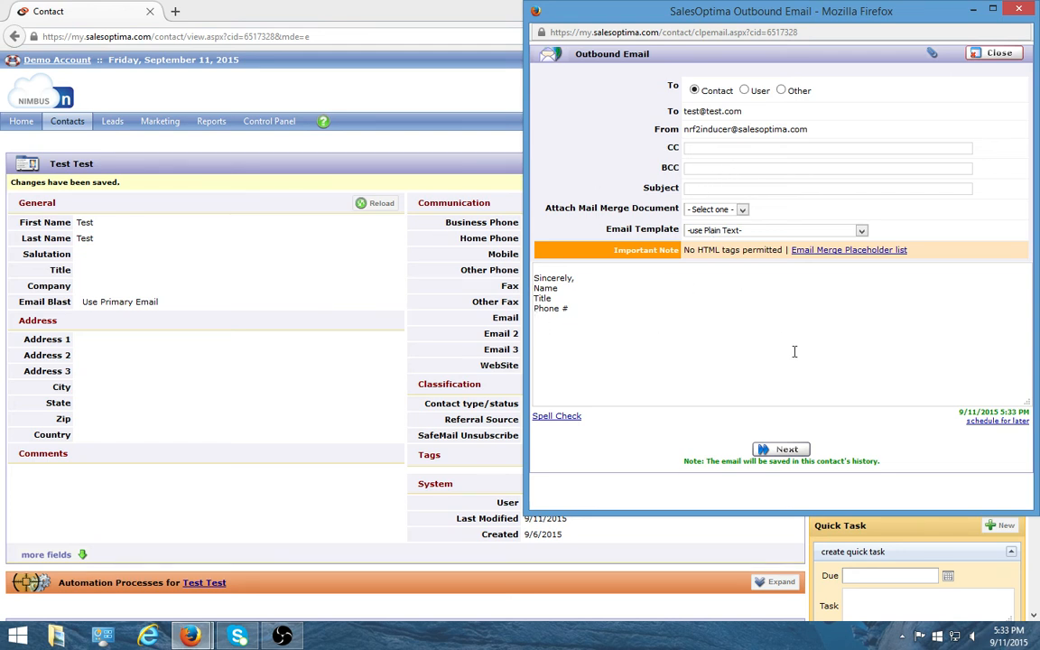
- Send the plain-text outbound email to the contact via SalesOptima, close the email window and check the contact's recent notes
left_click(779, 449)
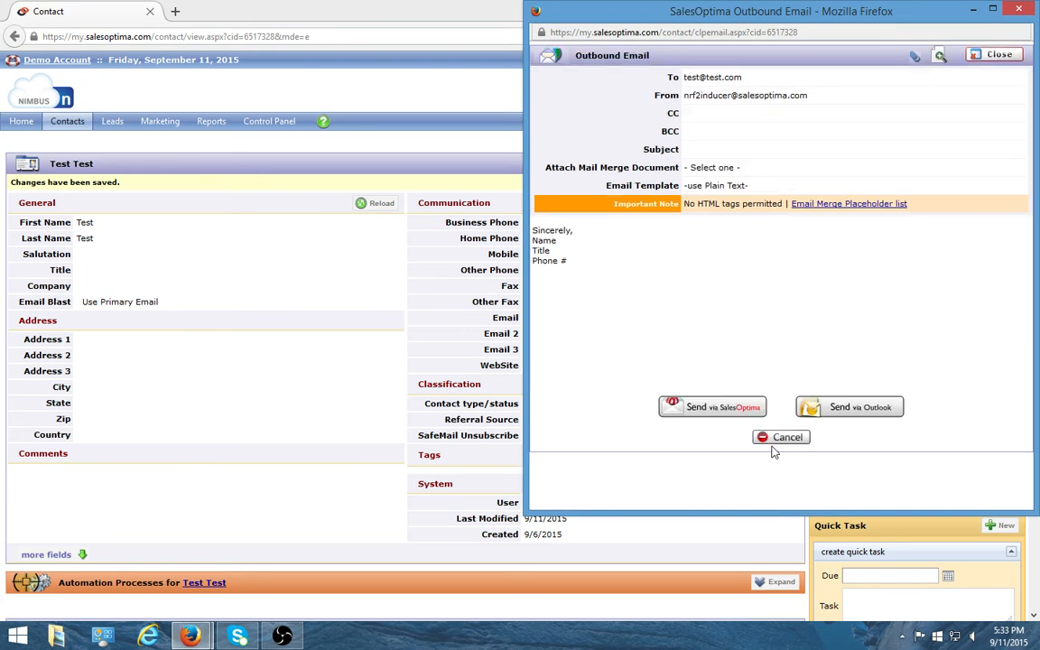
left_click(726, 409)
left_click(773, 419)
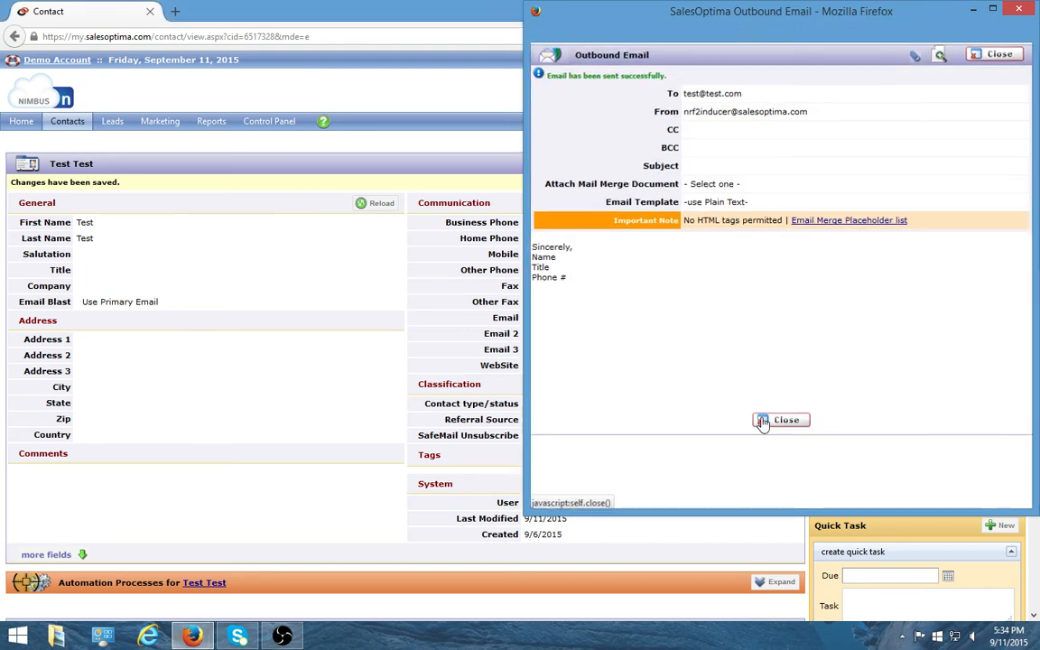
scroll(723, 408, "down", 5)
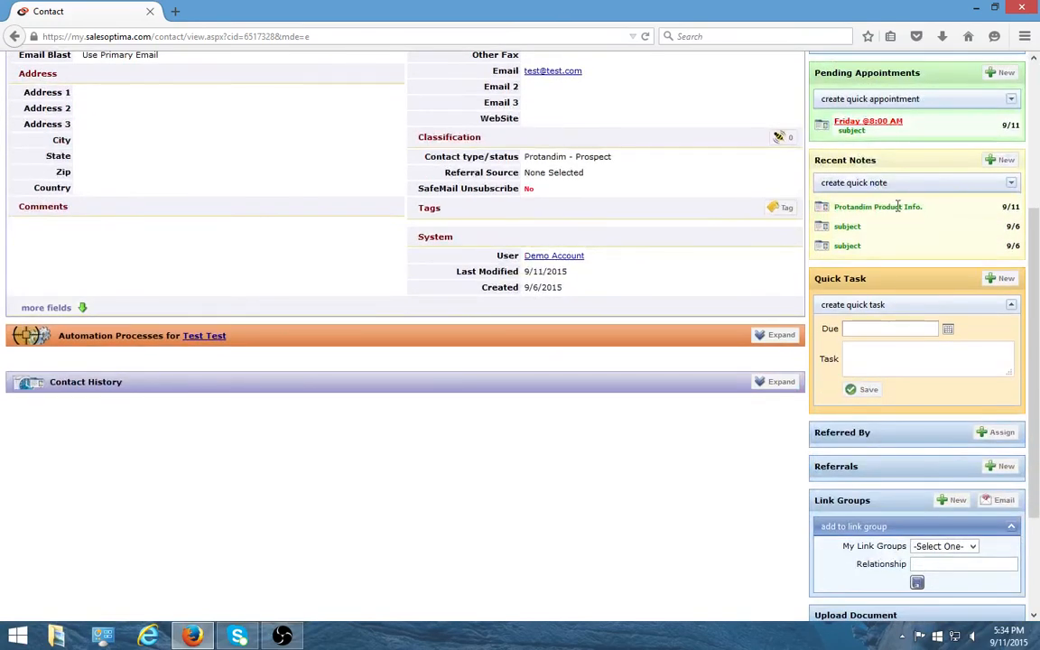
scroll(479, 260, "up", 5)
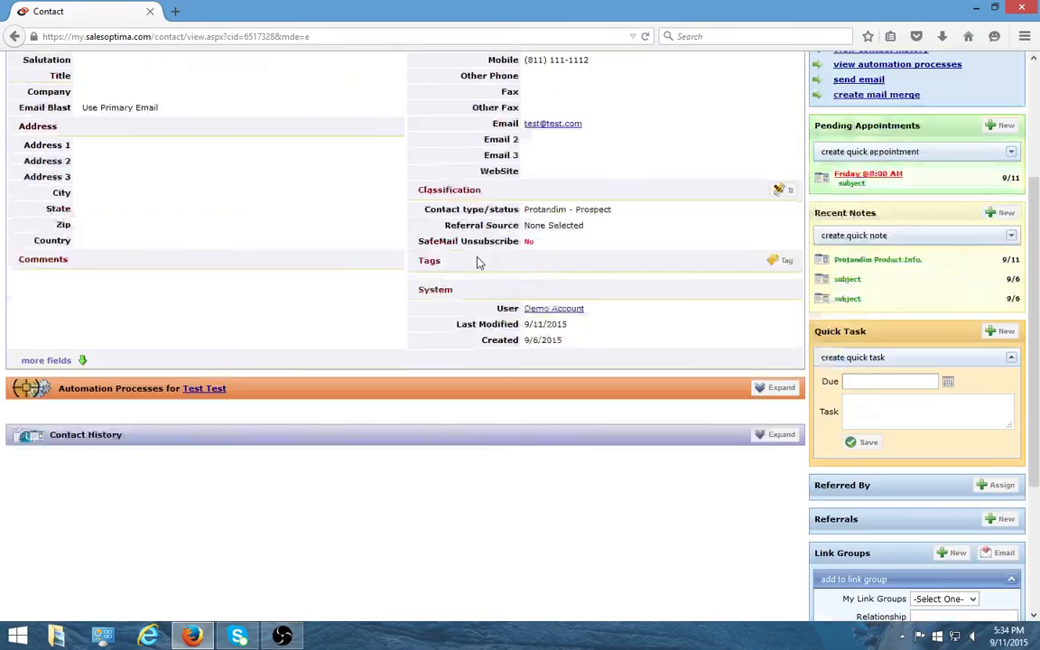
- Preview the events of the "Interested - Pro10 CRM Software (+1 Day Follow-Up)" automation process for the Test Test contact, cancelling without activating it
left_click(16, 127)
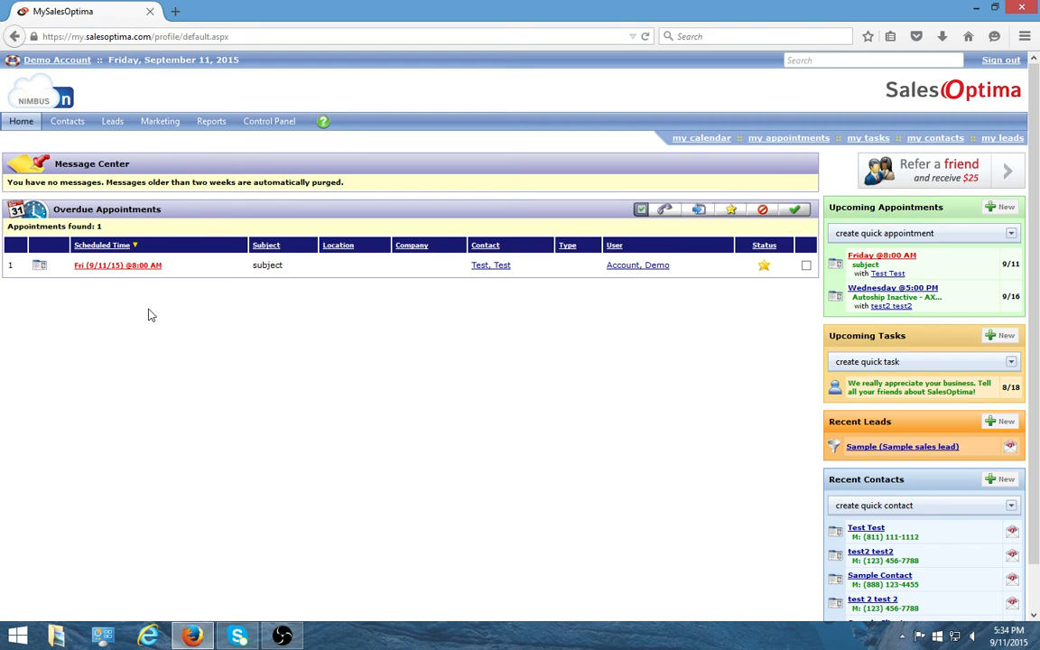
left_click(482, 266)
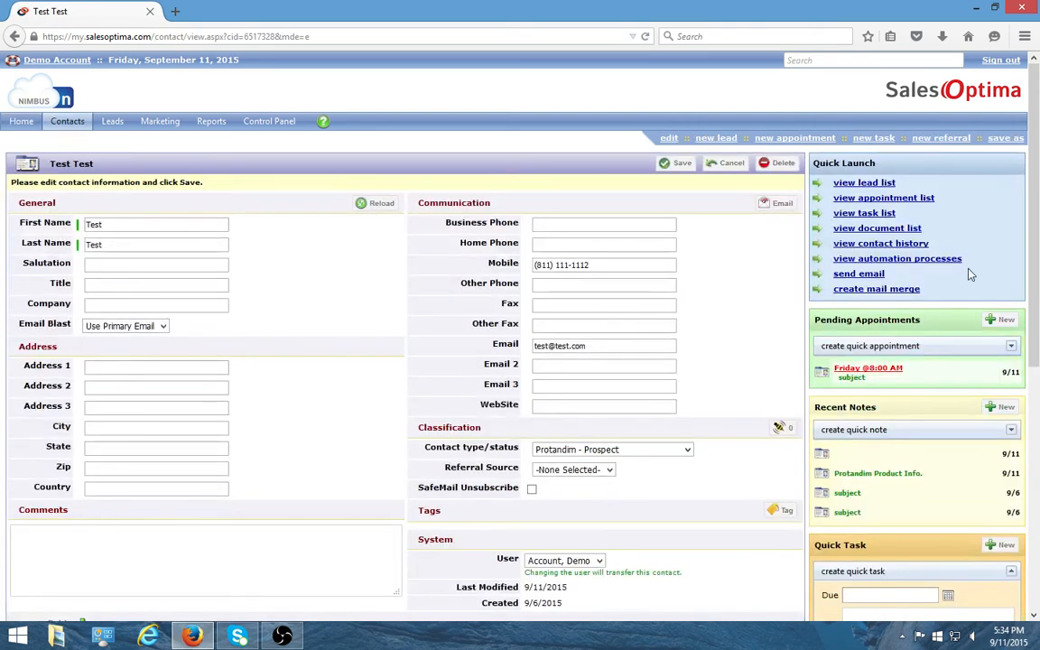
left_click(948, 258)
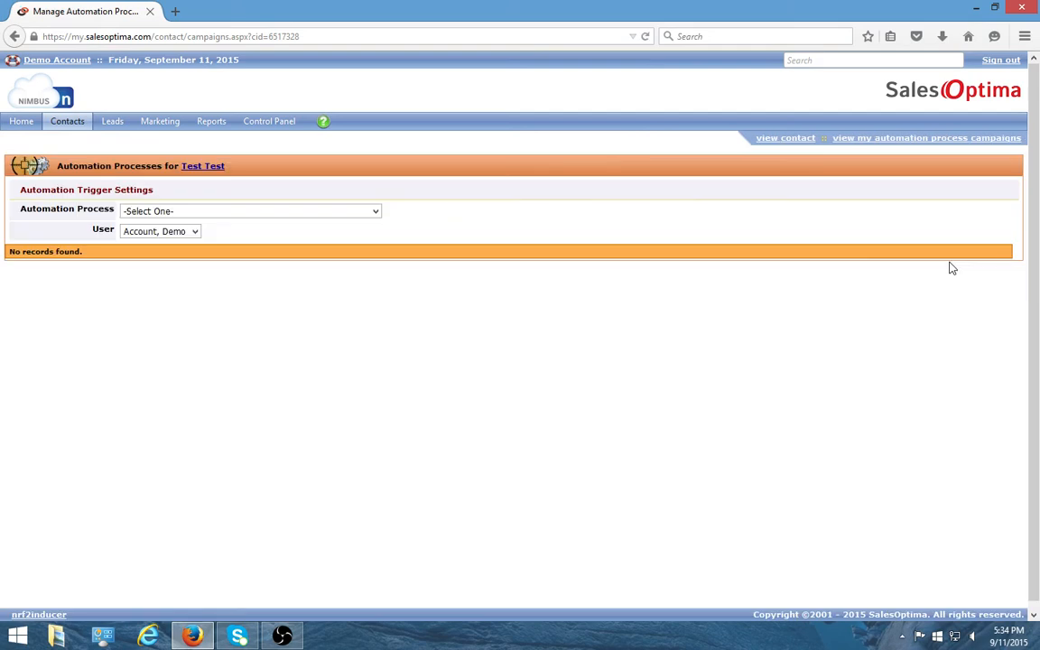
left_click(376, 212)
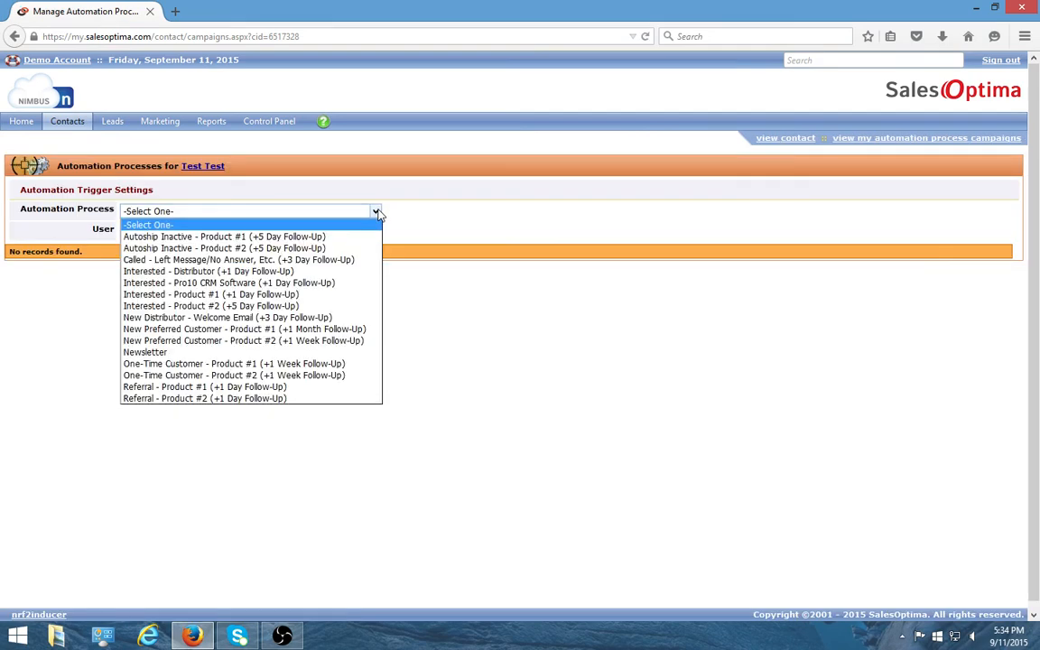
left_click(318, 283)
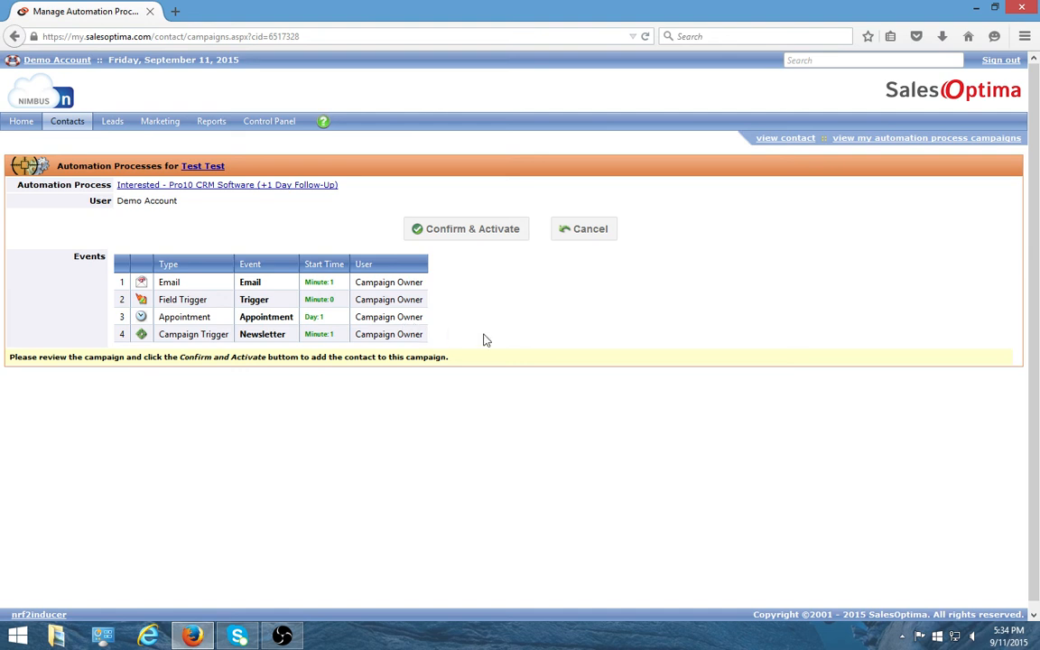
left_click(583, 230)
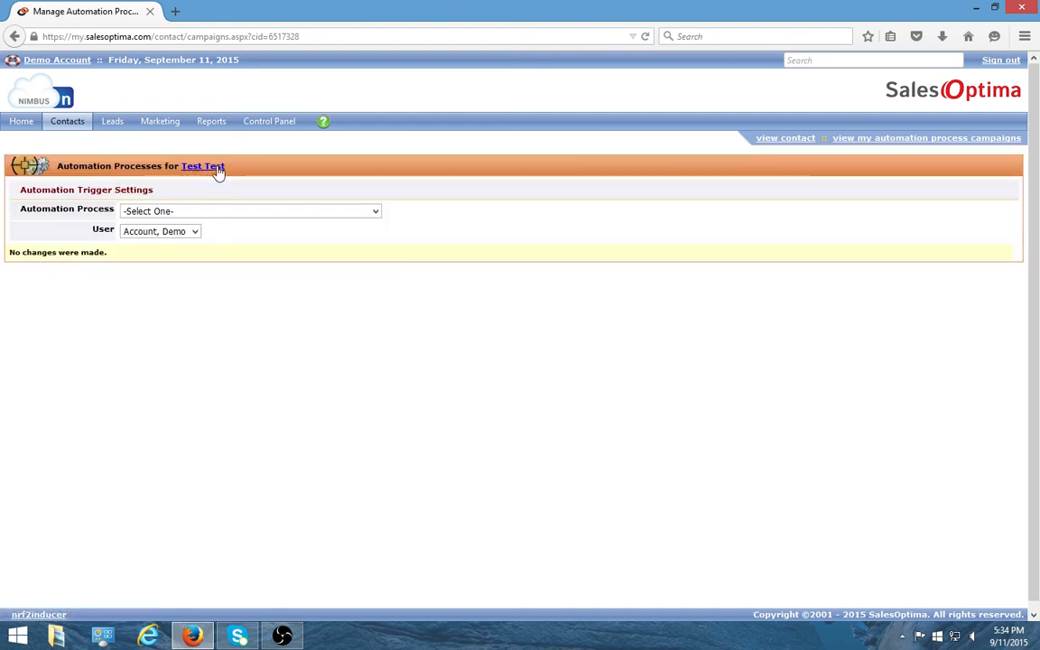
- Start a new appointment from the Test Test contact record and schedule it for 9/12/2015 at 9:00 AM
left_click(217, 168)
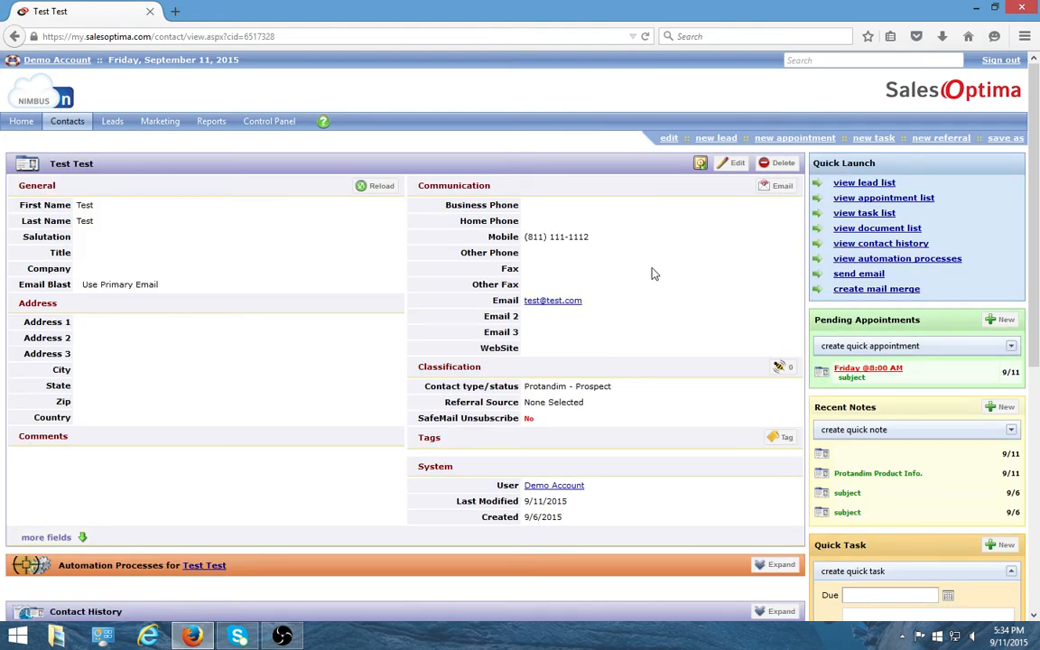
left_click(800, 140)
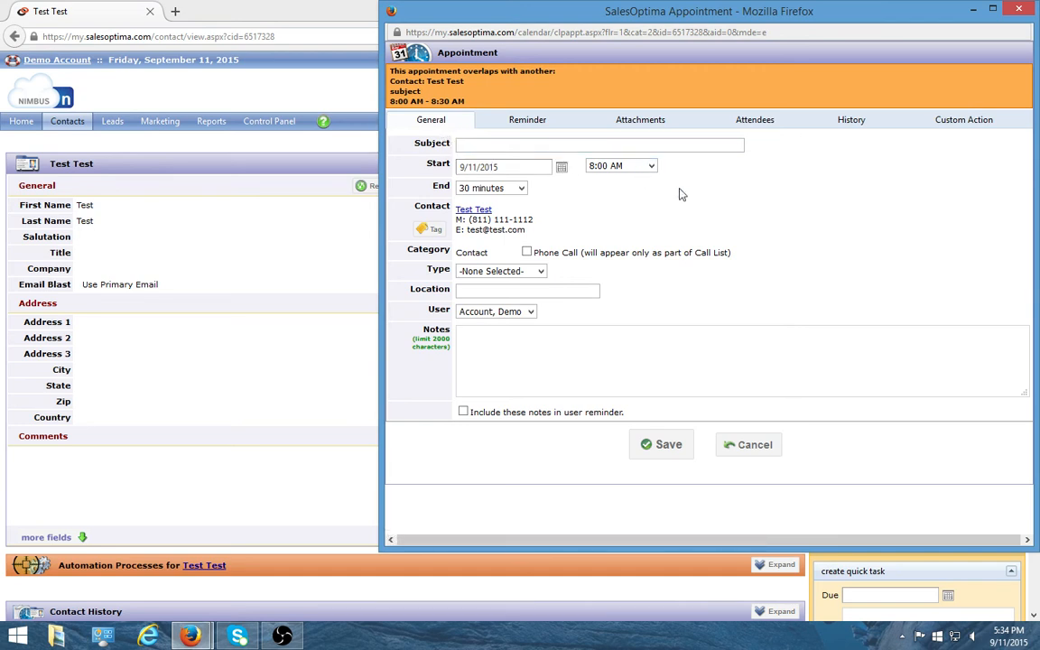
left_click(560, 167)
left_click(609, 236)
left_click(654, 125)
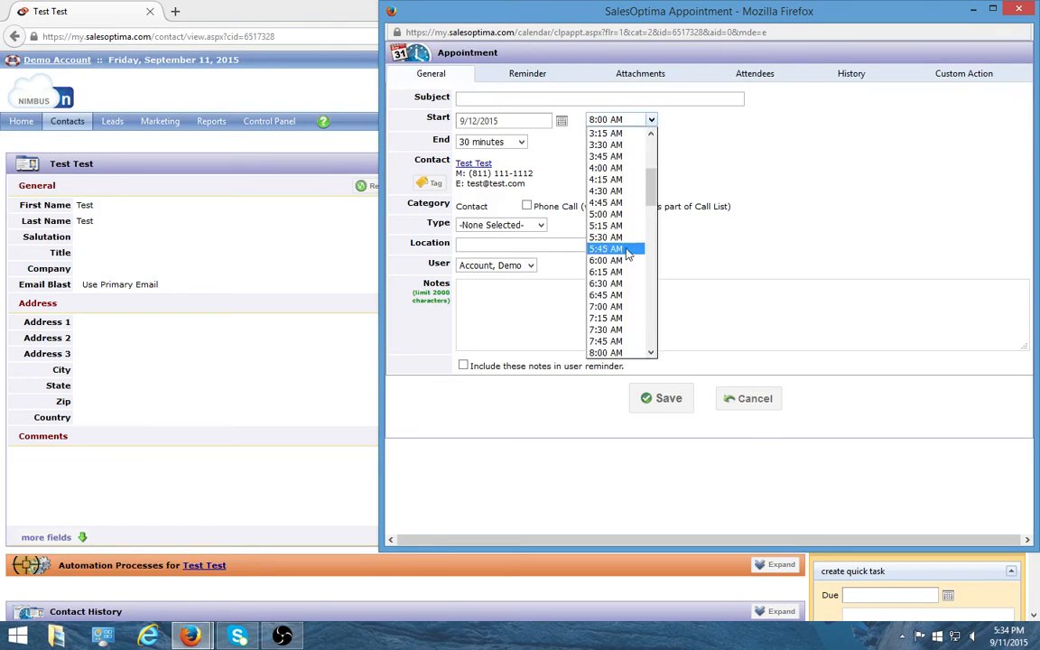
scroll(621, 271, "down", 1)
scroll(622, 287, "down", 2)
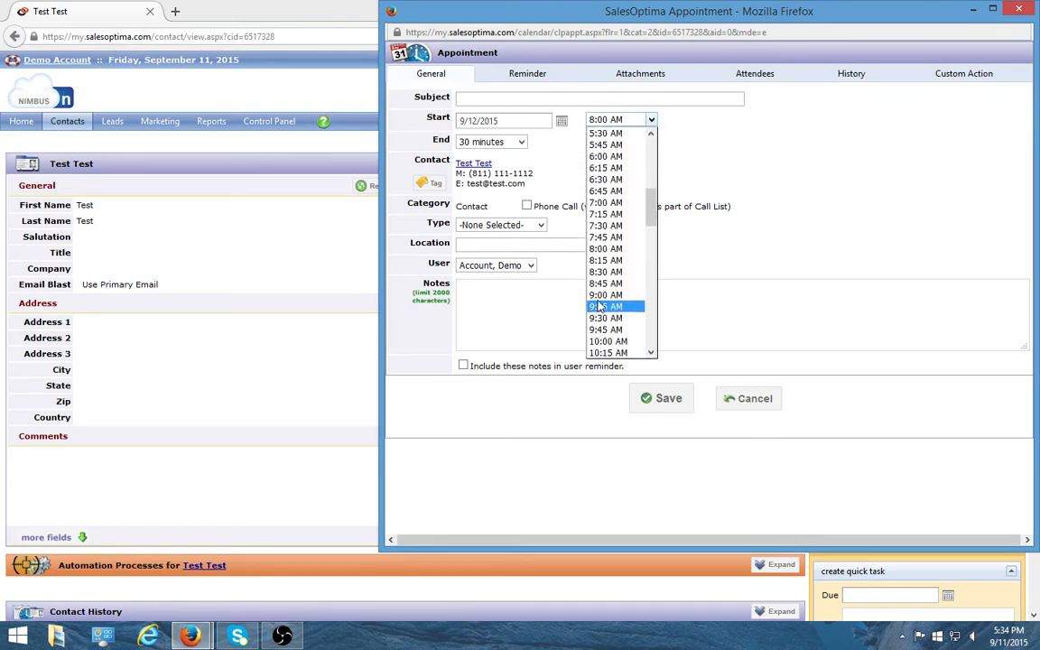
left_click(598, 297)
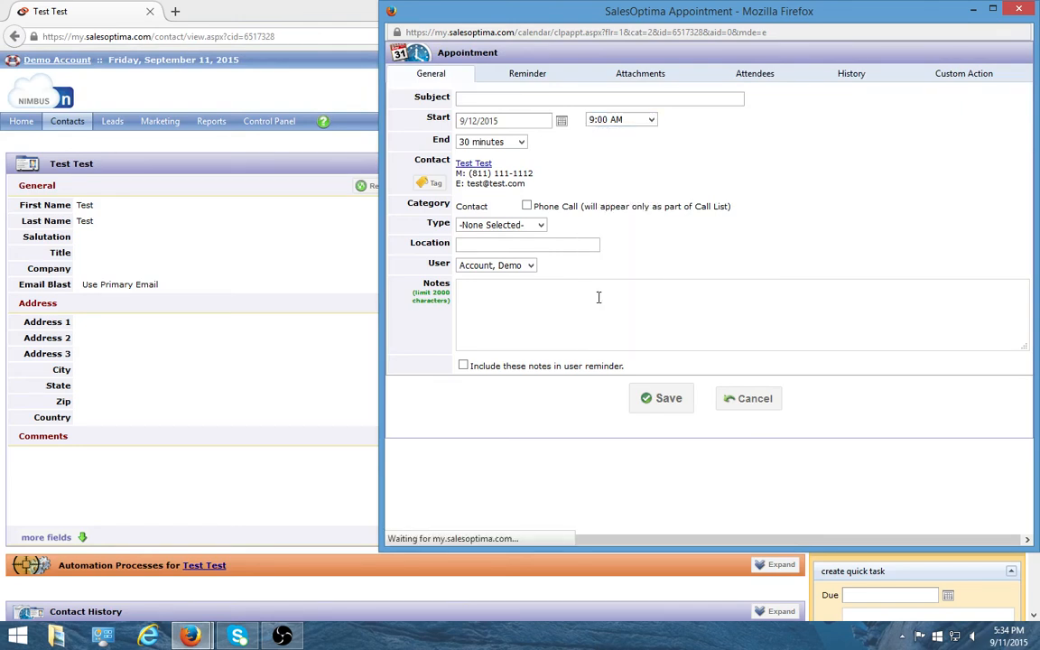
- Enter "sample" as the new appointment's subject and save the appointment
left_click(665, 398)
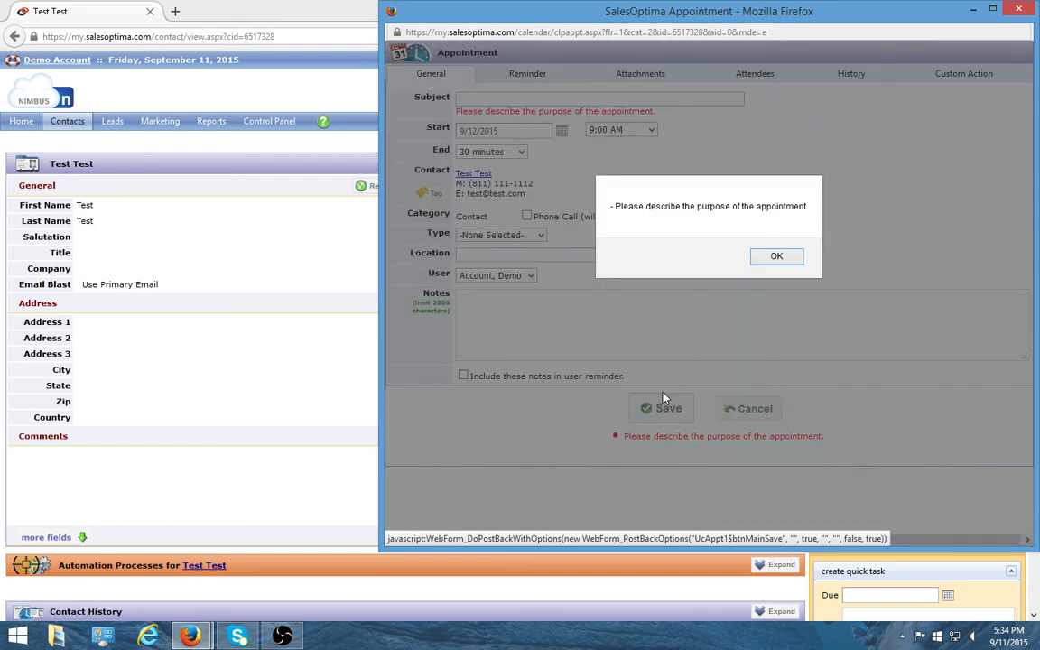
left_click(773, 266)
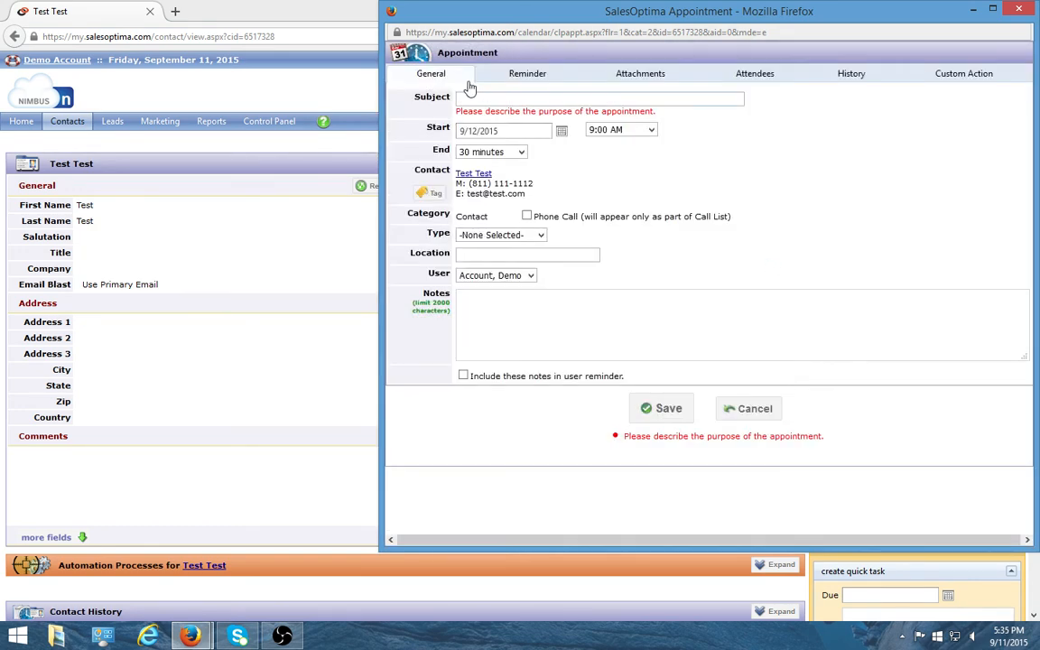
type("sample")
left_click(664, 408)
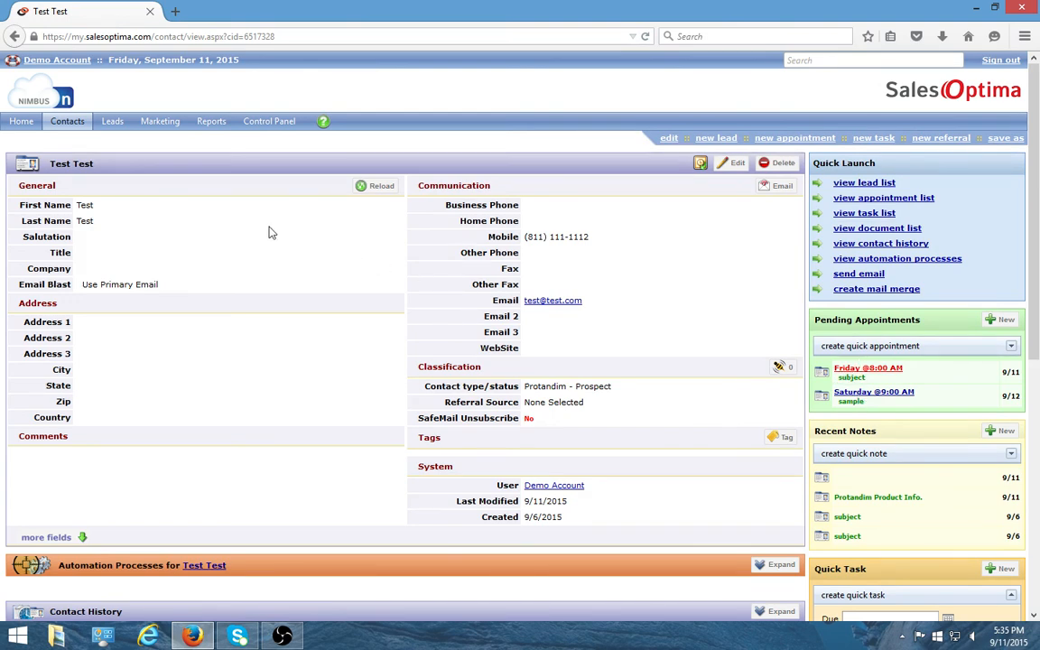
- Review the pending appointment list, check individual September 2015 days including the 14th and the 8th, and return to the home page
left_click(15, 124)
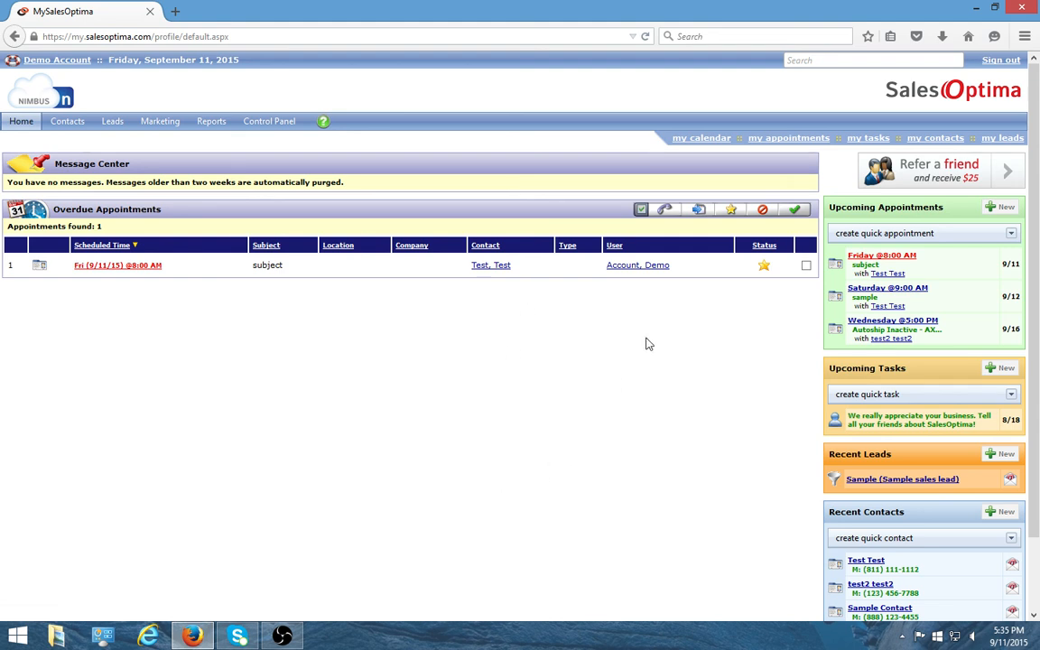
left_click(783, 141)
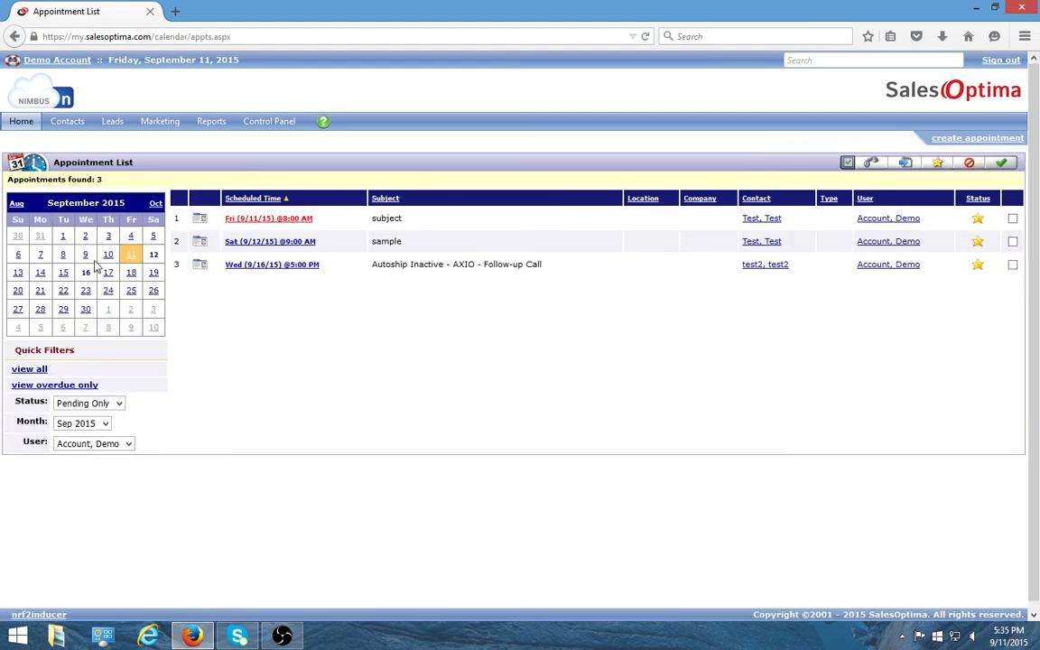
left_click(41, 274)
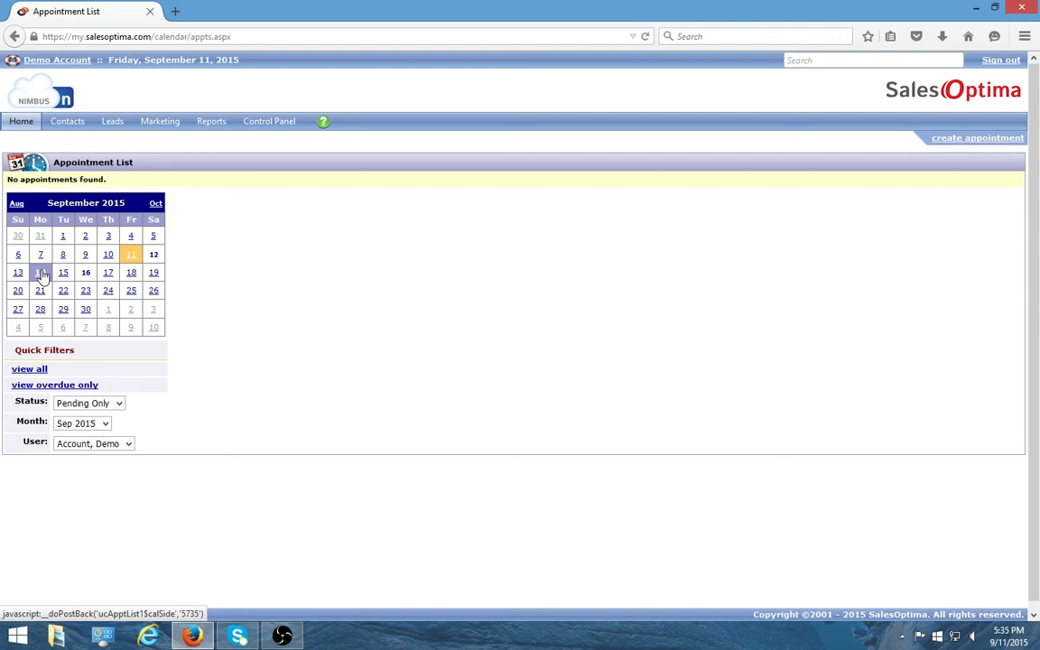
left_click(63, 270)
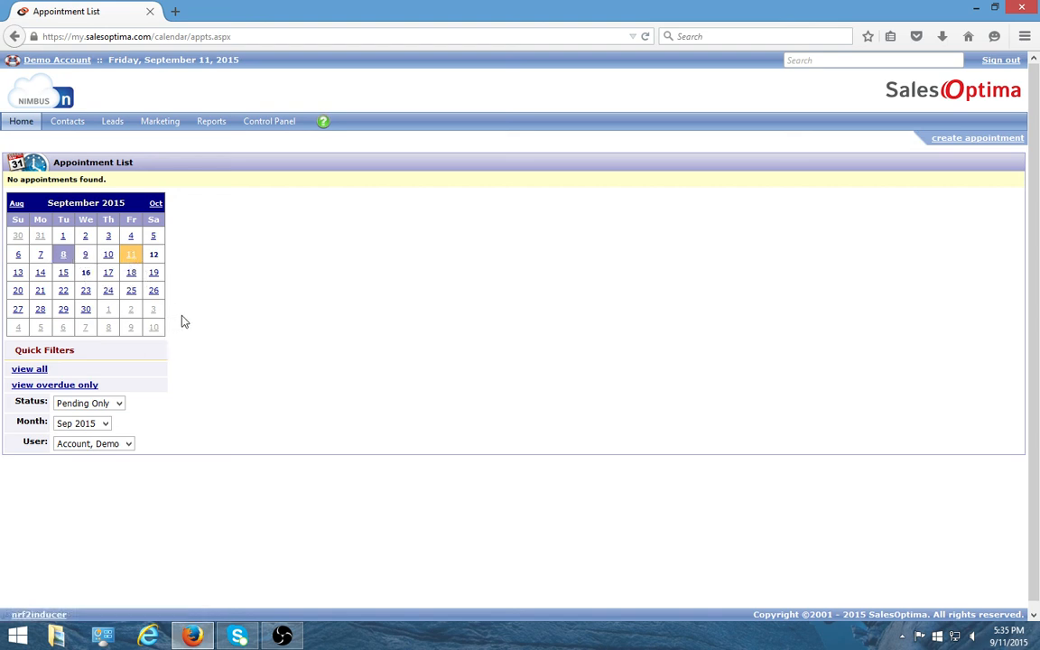
left_click(20, 124)
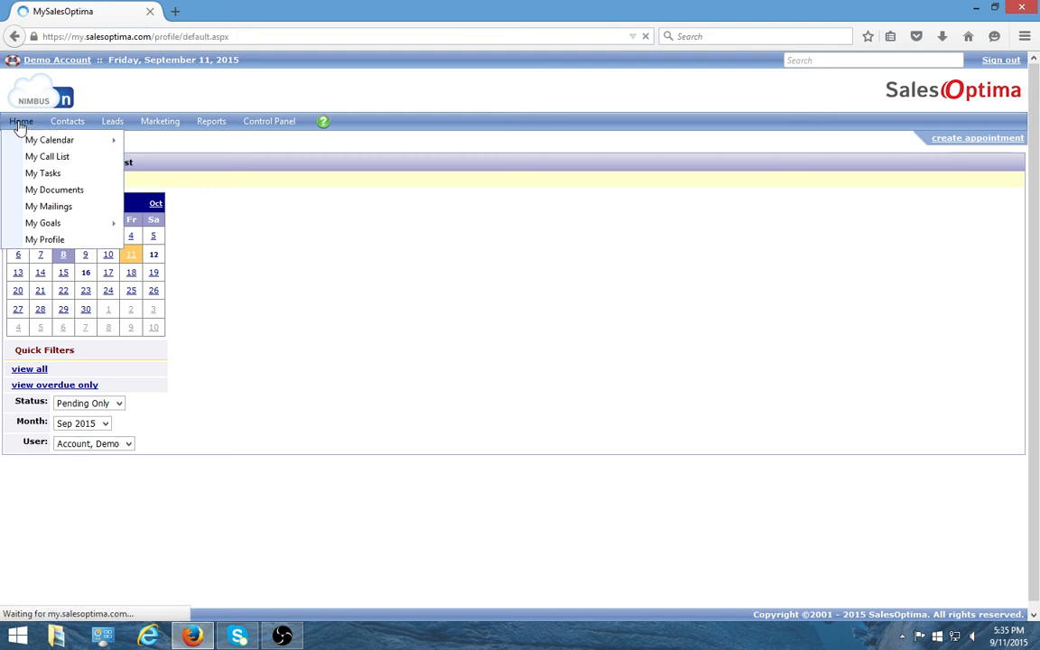